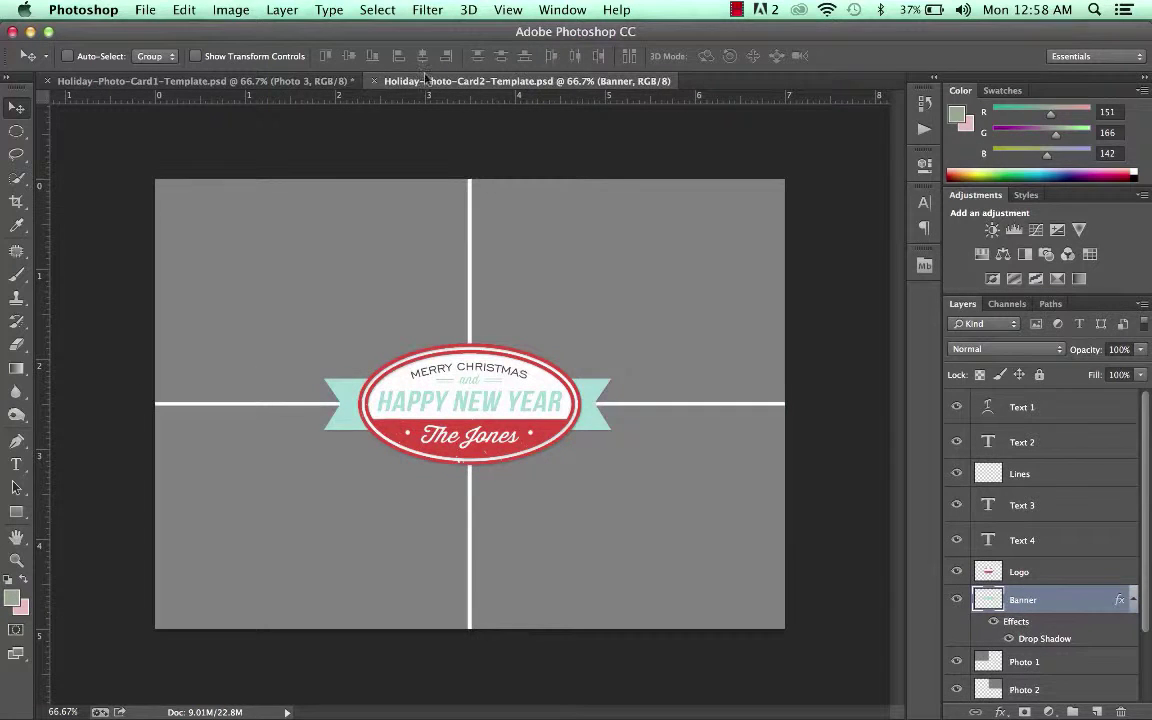
Close the Holiday-Photo-Card2-Template document, then toggle the Layers panel off and back on.
click(373, 81)
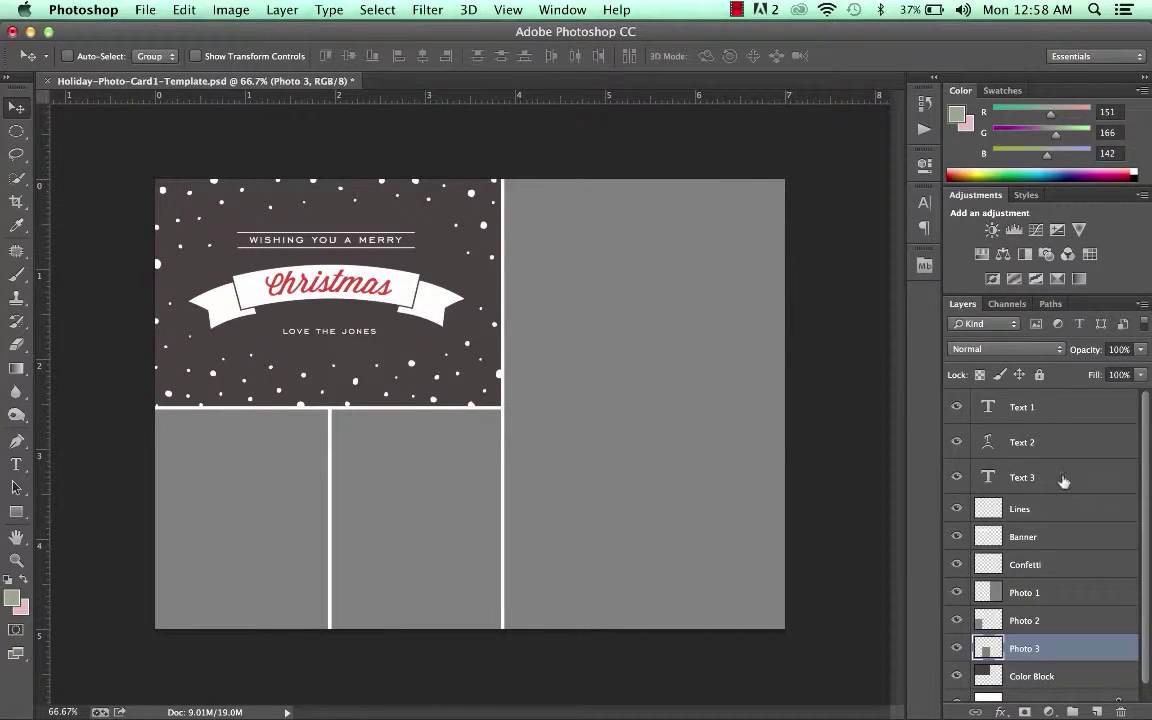
click(563, 10)
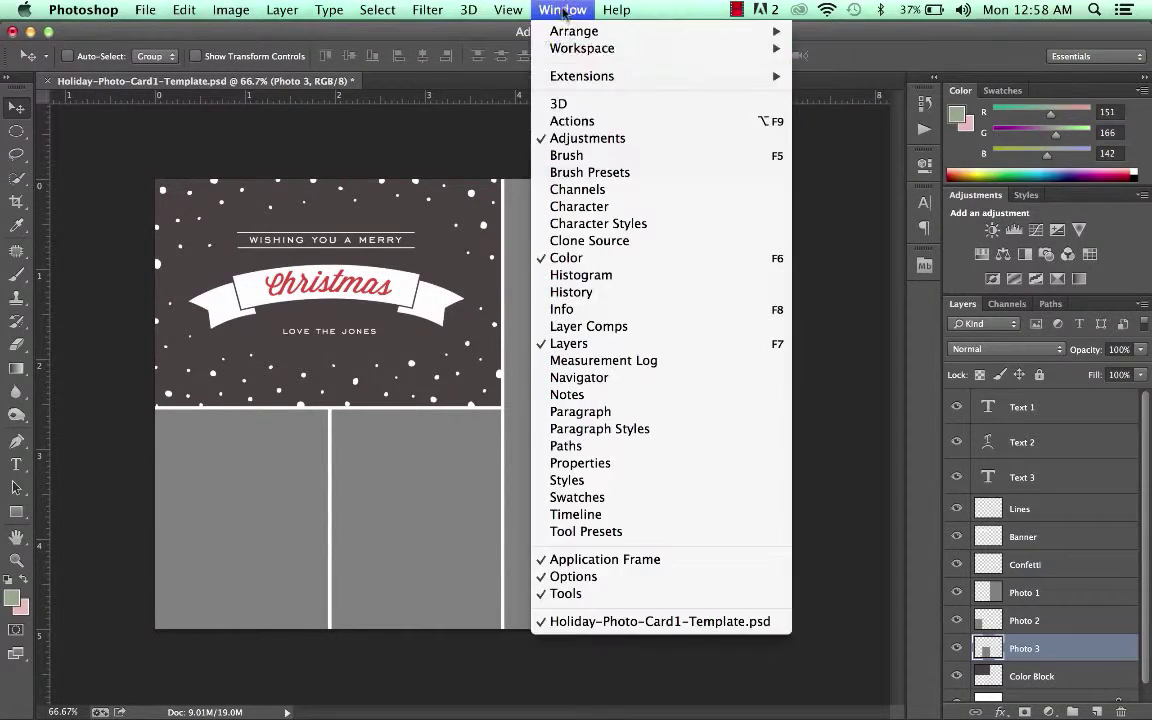
click(591, 346)
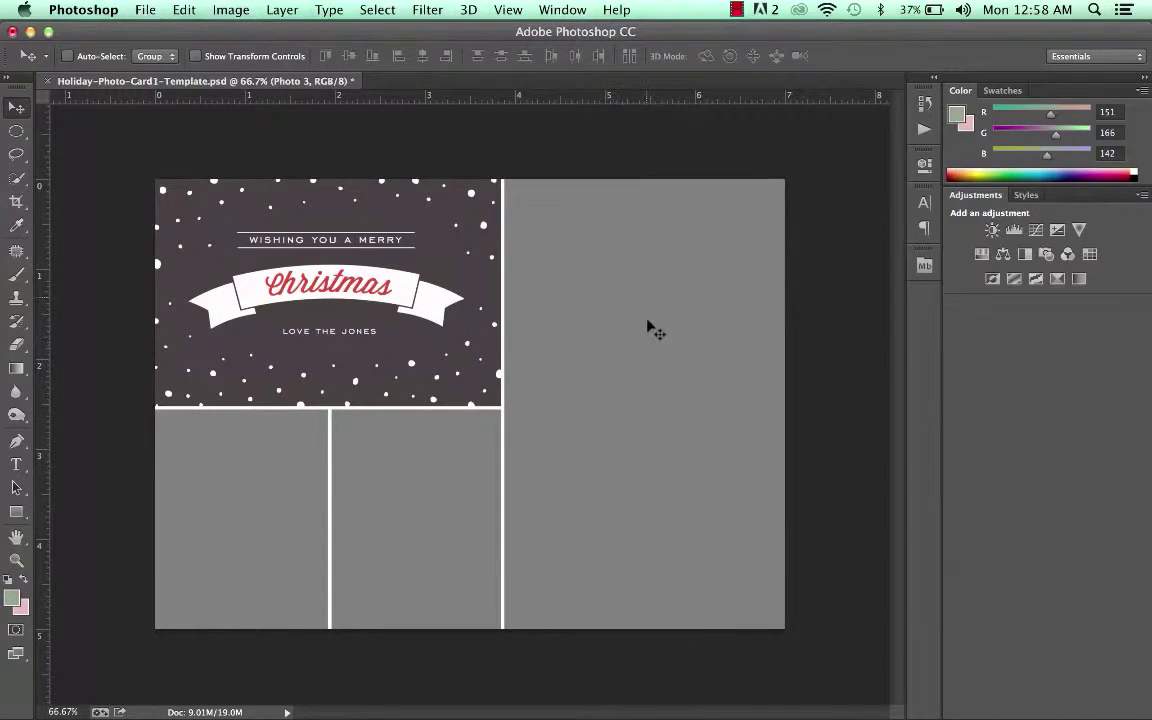
click(545, 10)
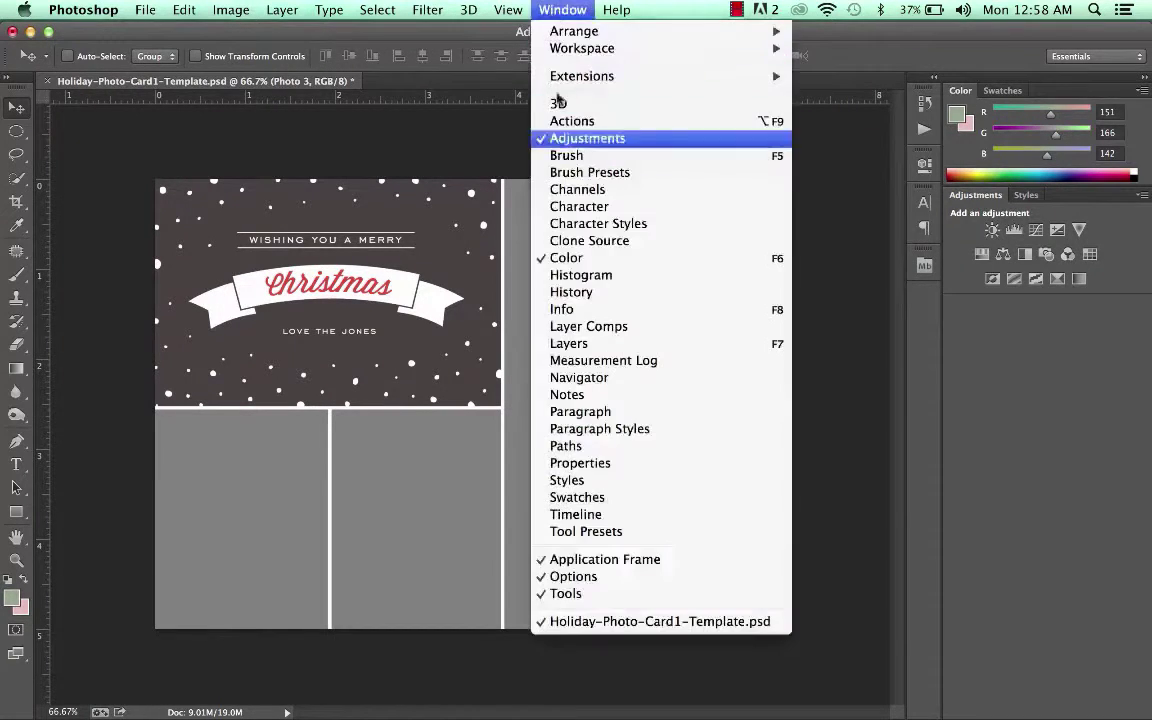
click(591, 345)
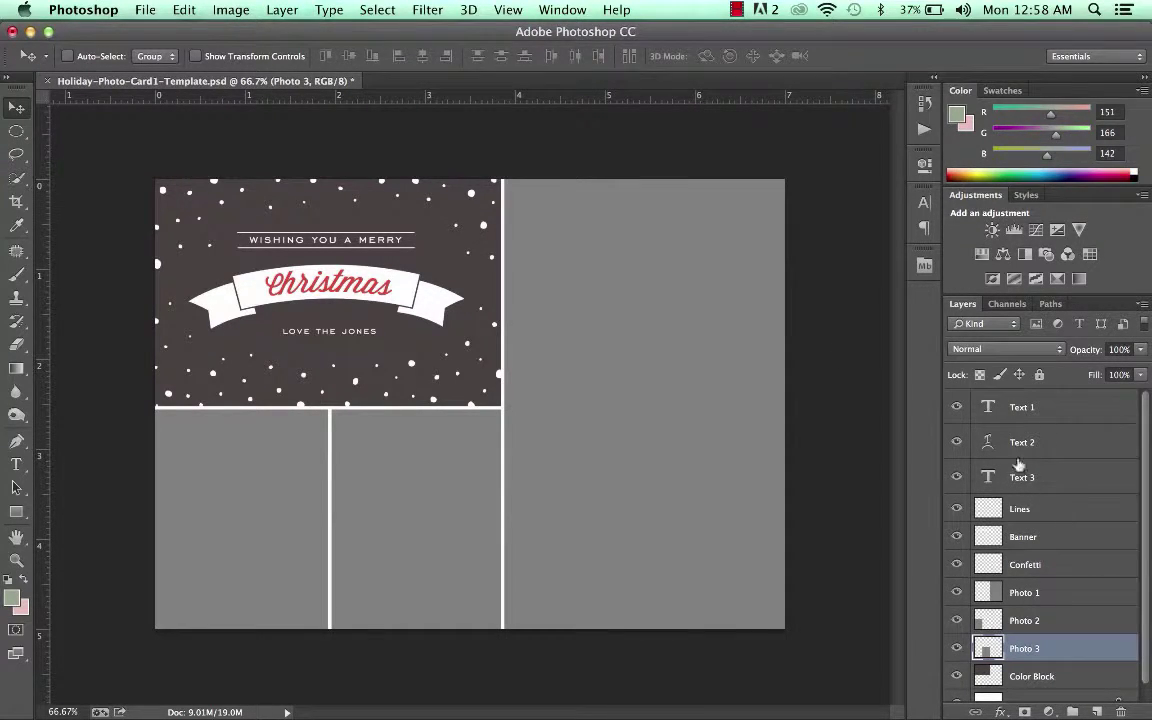
click(1063, 410)
click(1064, 445)
click(1064, 474)
click(1066, 510)
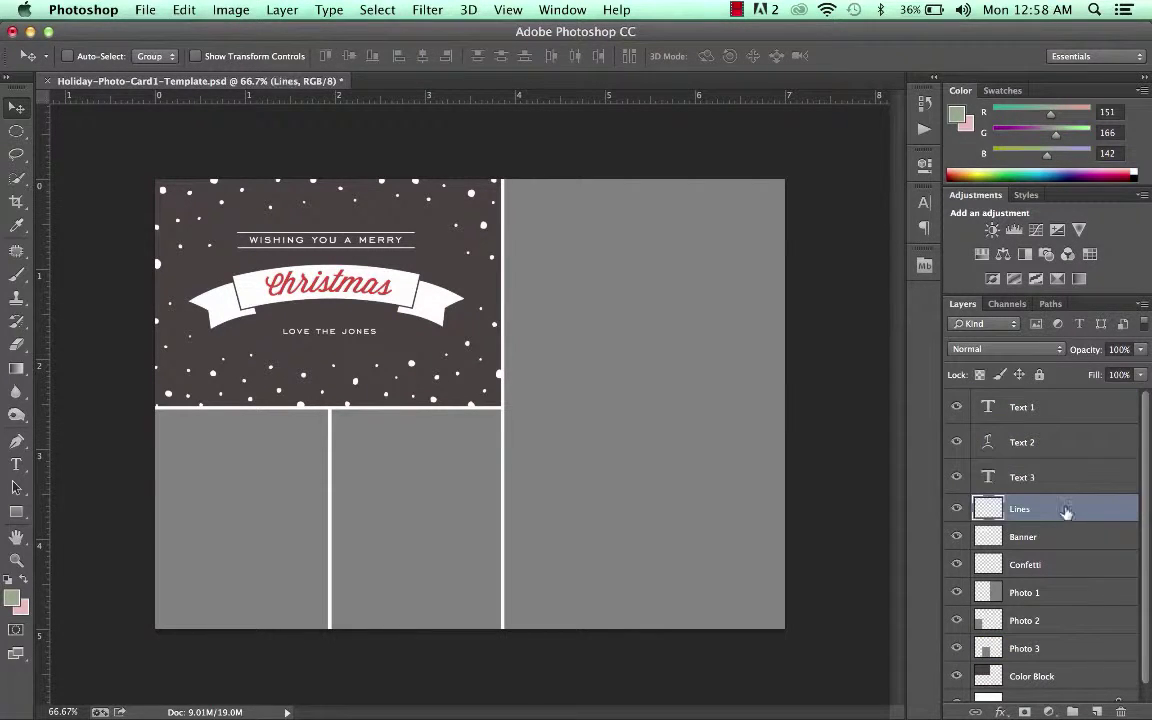
click(957, 511)
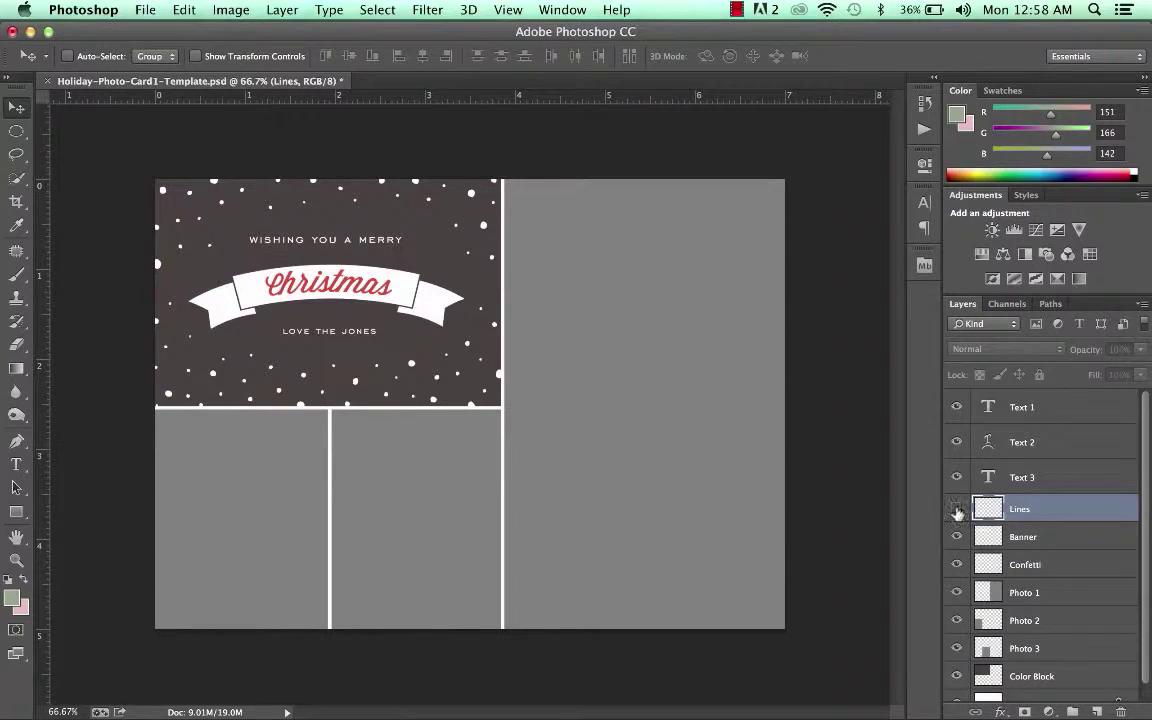
click(957, 511)
click(1061, 544)
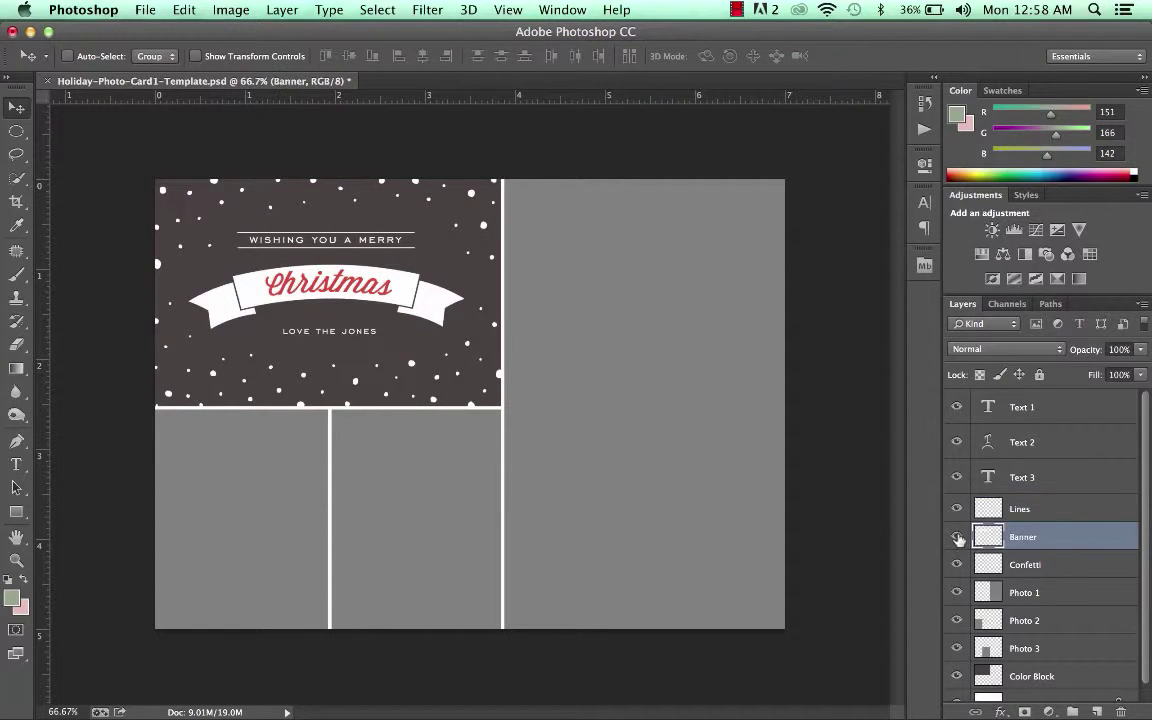
click(957, 537)
click(957, 537)
click(1078, 594)
click(1069, 622)
click(1068, 648)
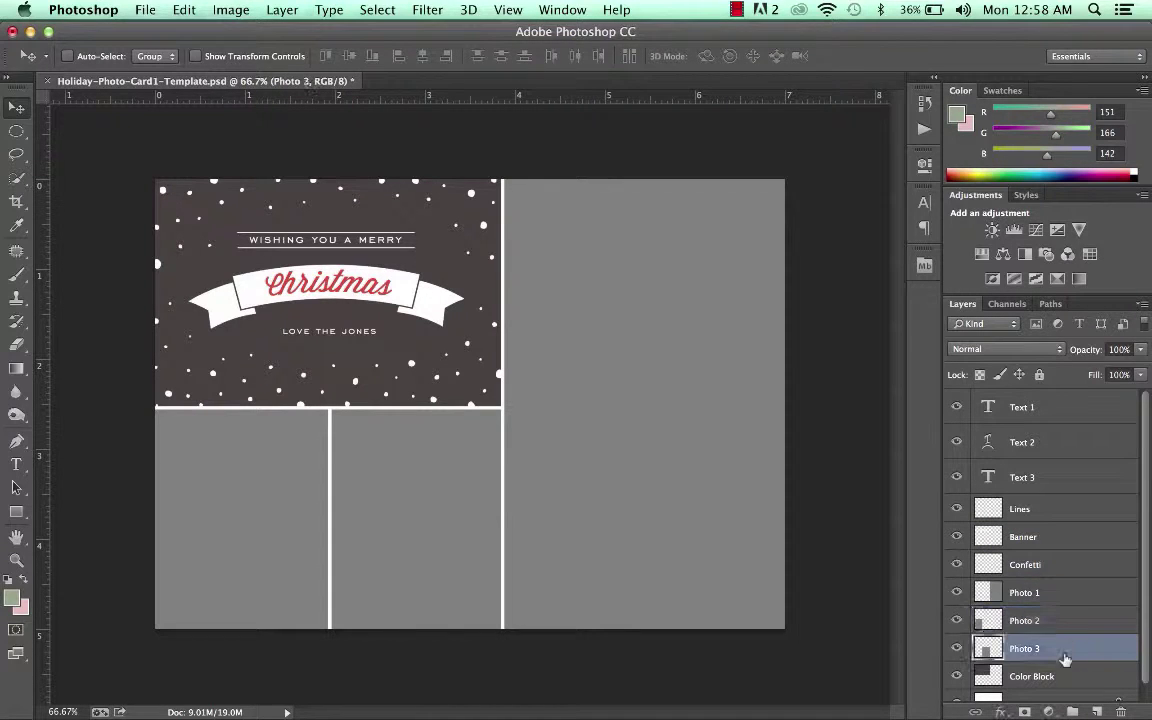
click(1062, 676)
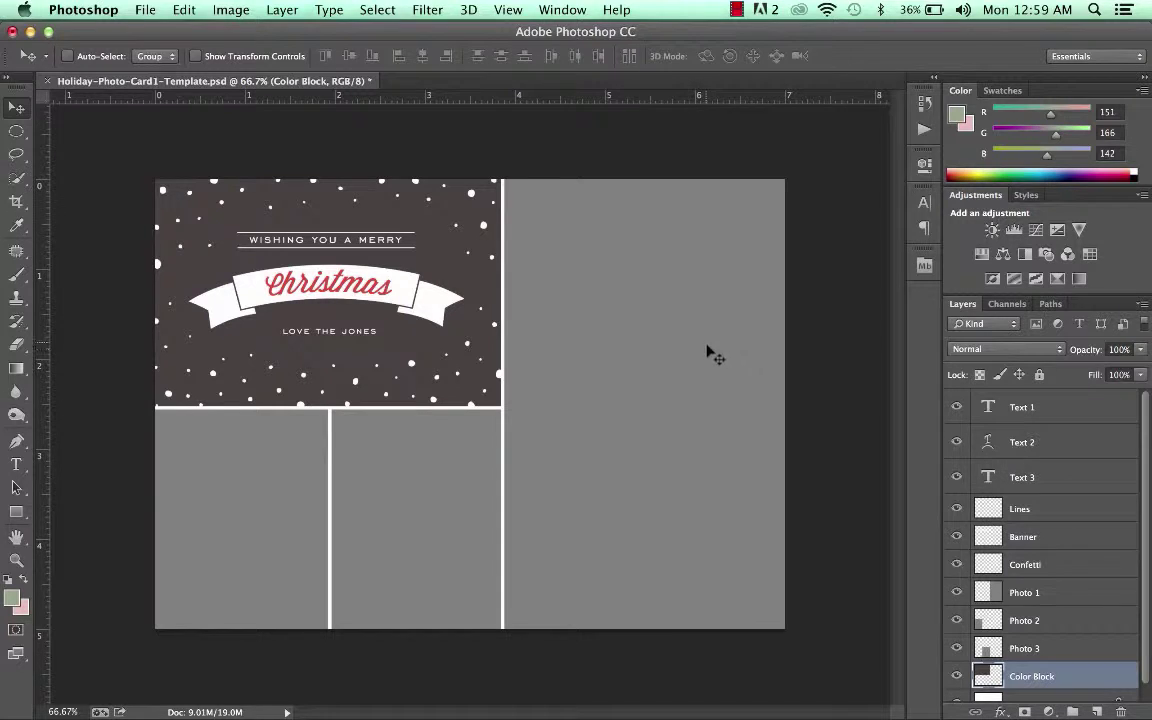
Open 053A0288c.jpg, 053A1154c (1).jpg and 053A1224c.jpg from Desktop > Holiday Cards.
click(146, 10)
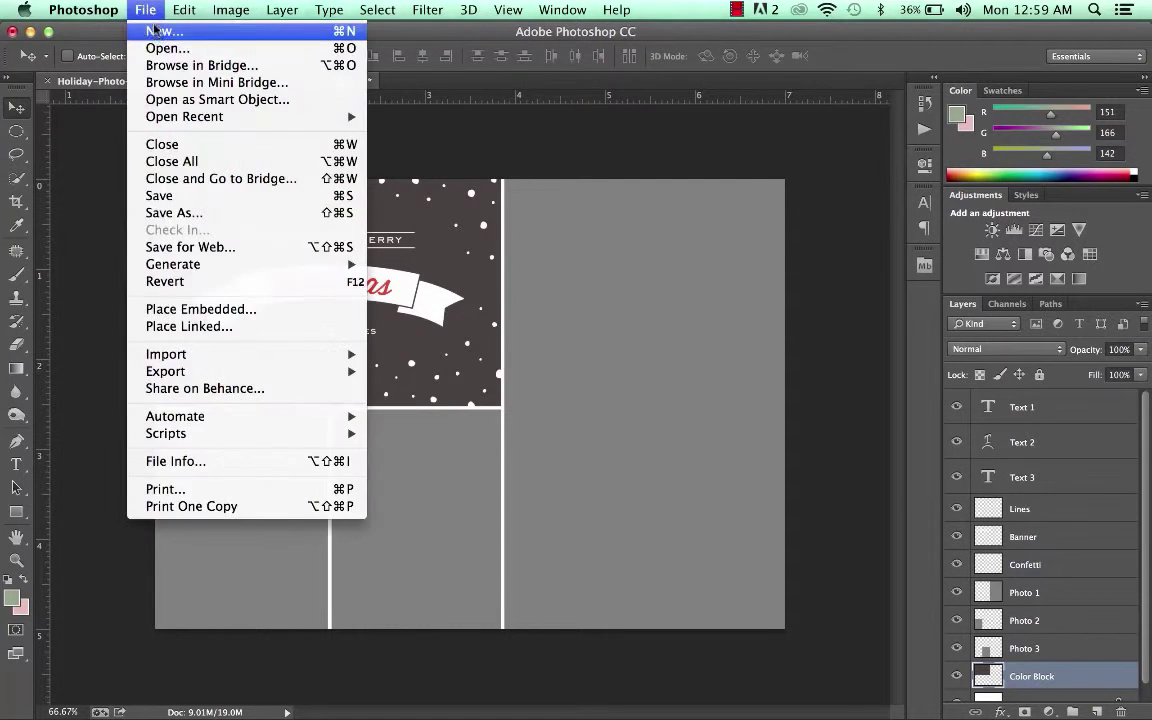
click(145, 44)
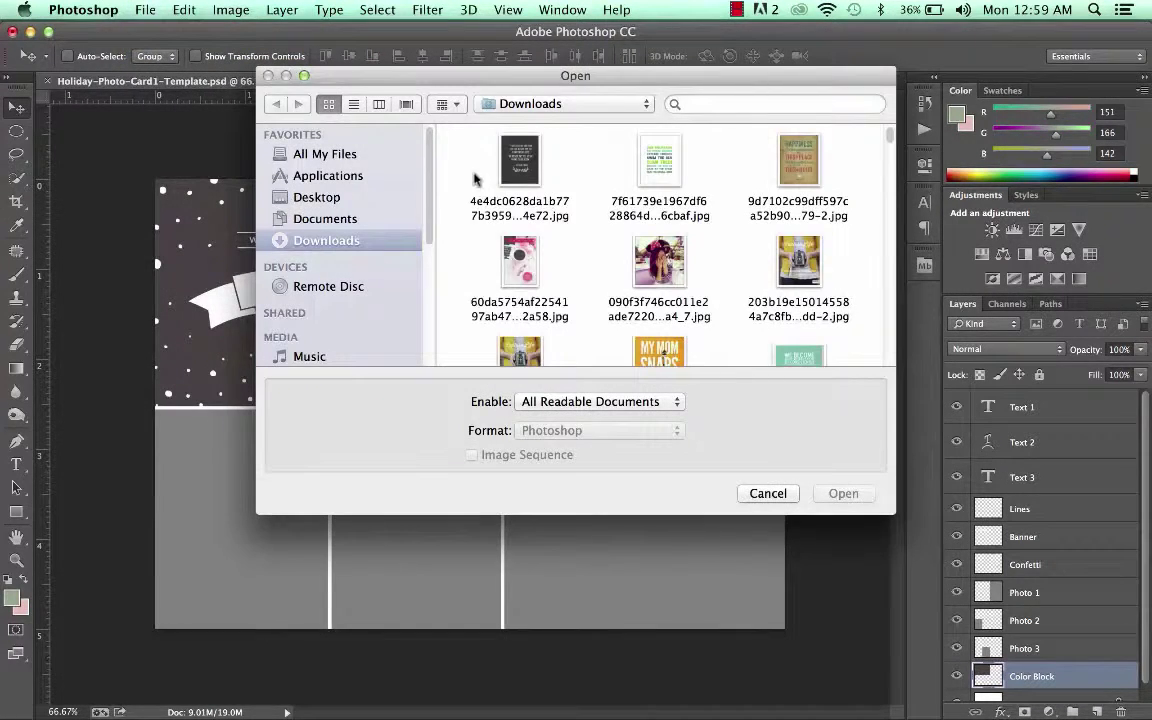
click(322, 199)
double_click(619, 165)
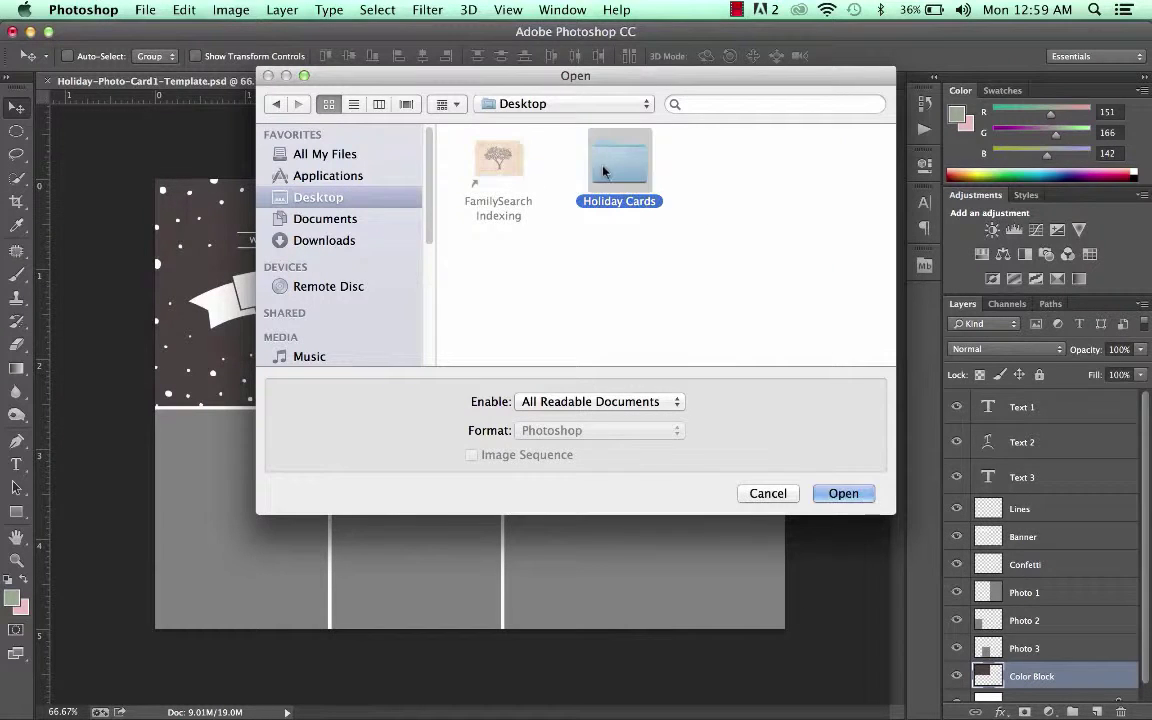
click(499, 160)
shift+click(620, 160)
shift+click(740, 160)
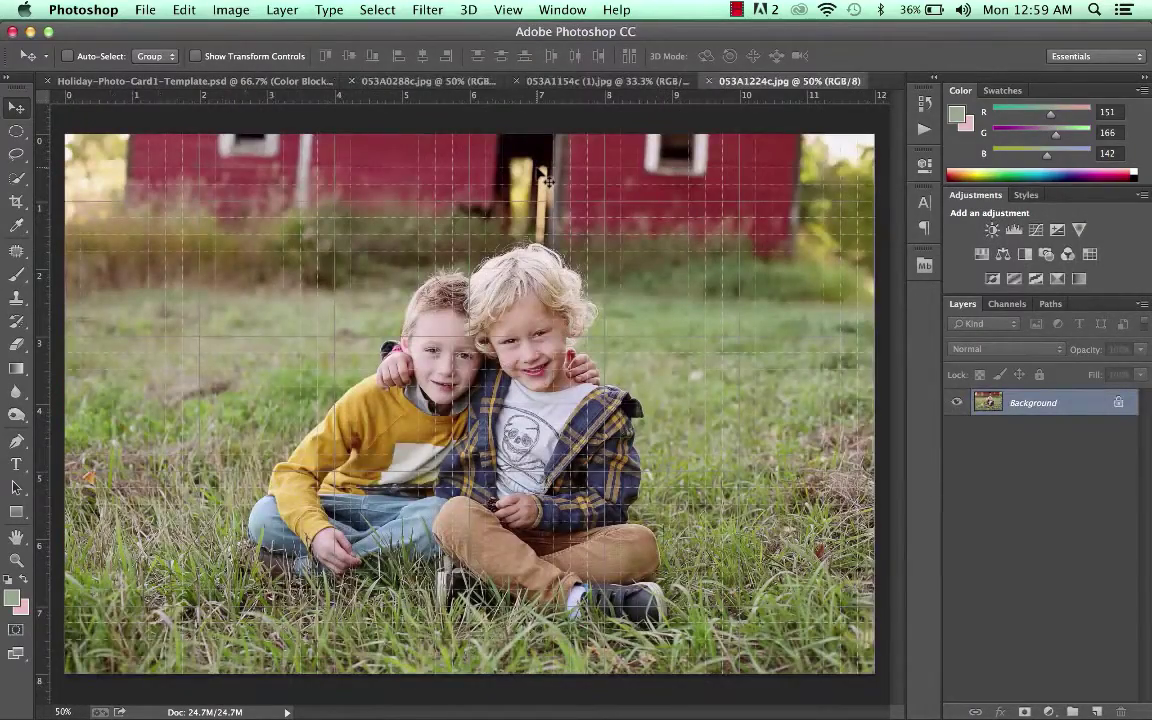
Crop the barn photo 053A1154c to 4 × 6 in at 300 px/in, then return to the card template.
click(570, 84)
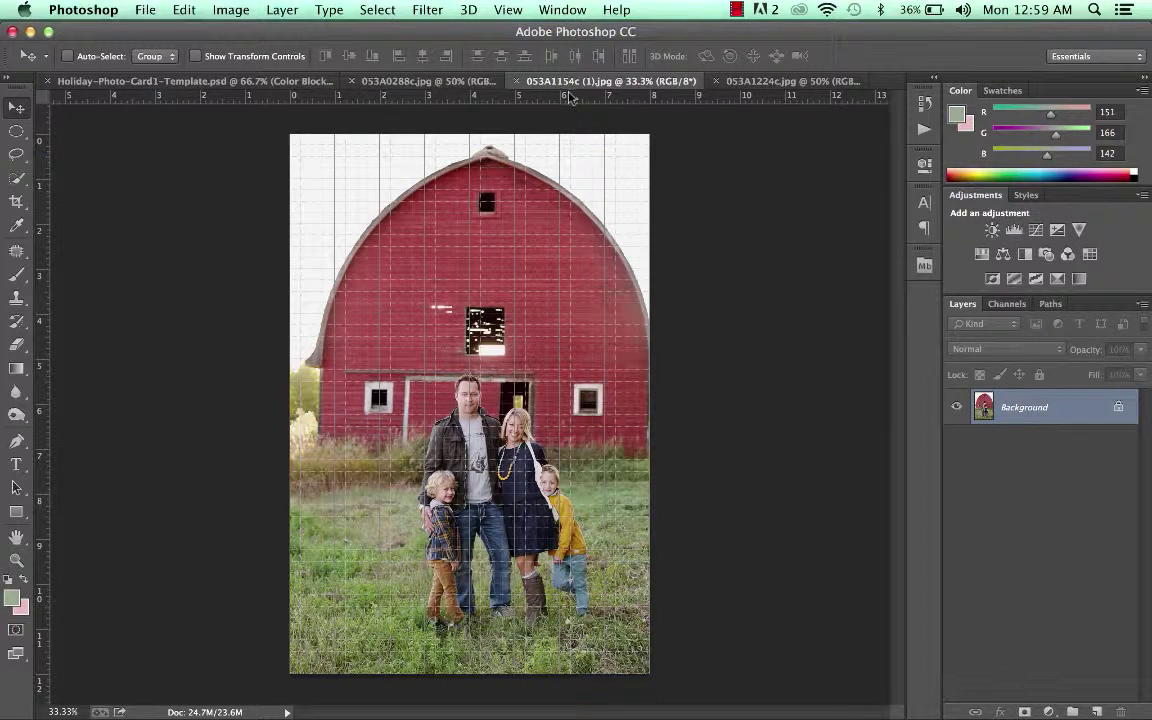
click(16, 200)
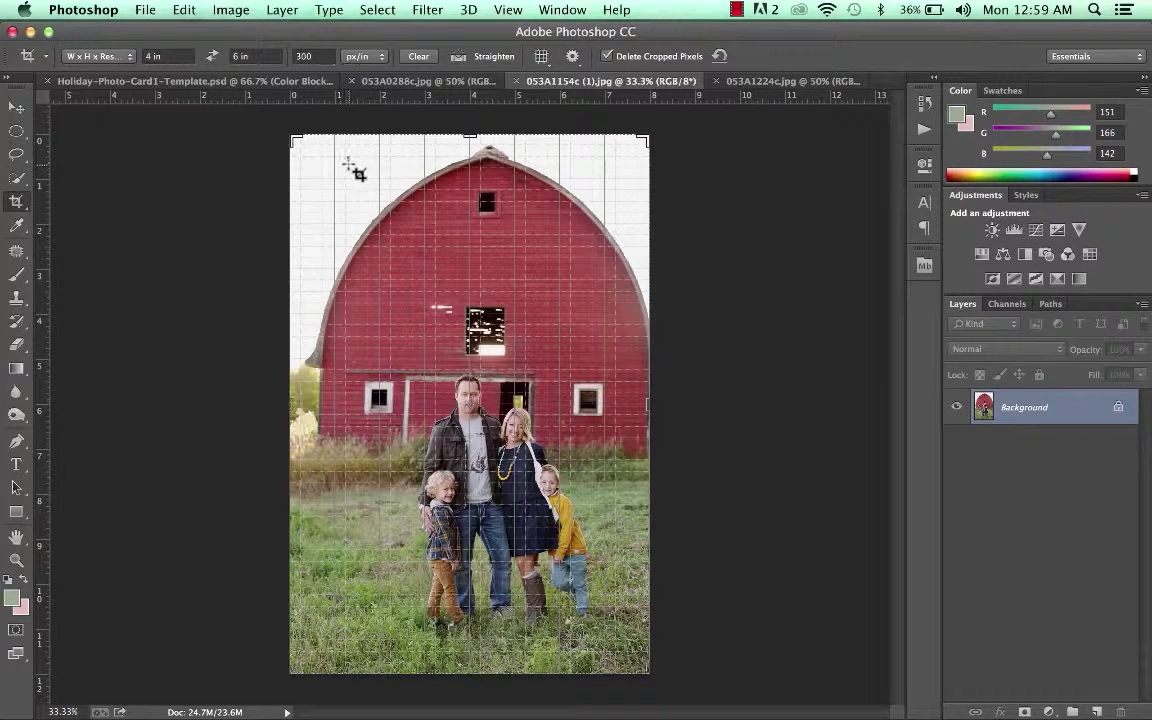
key(Return)
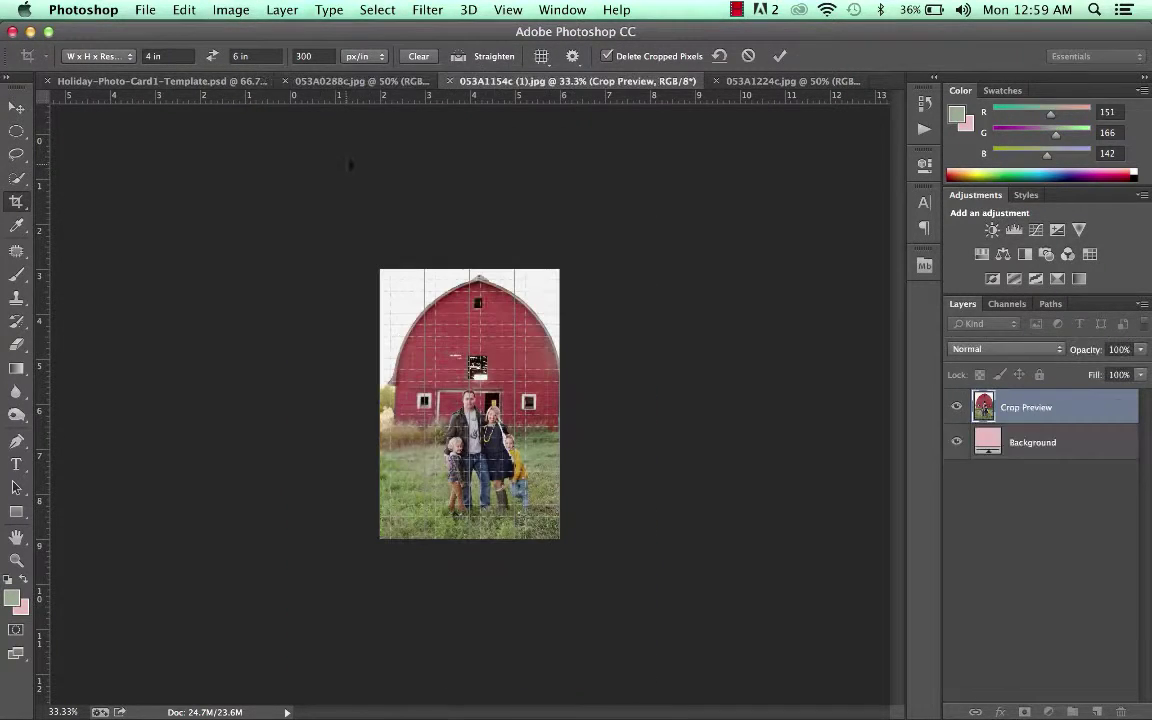
scroll(358, 172, up, 5)
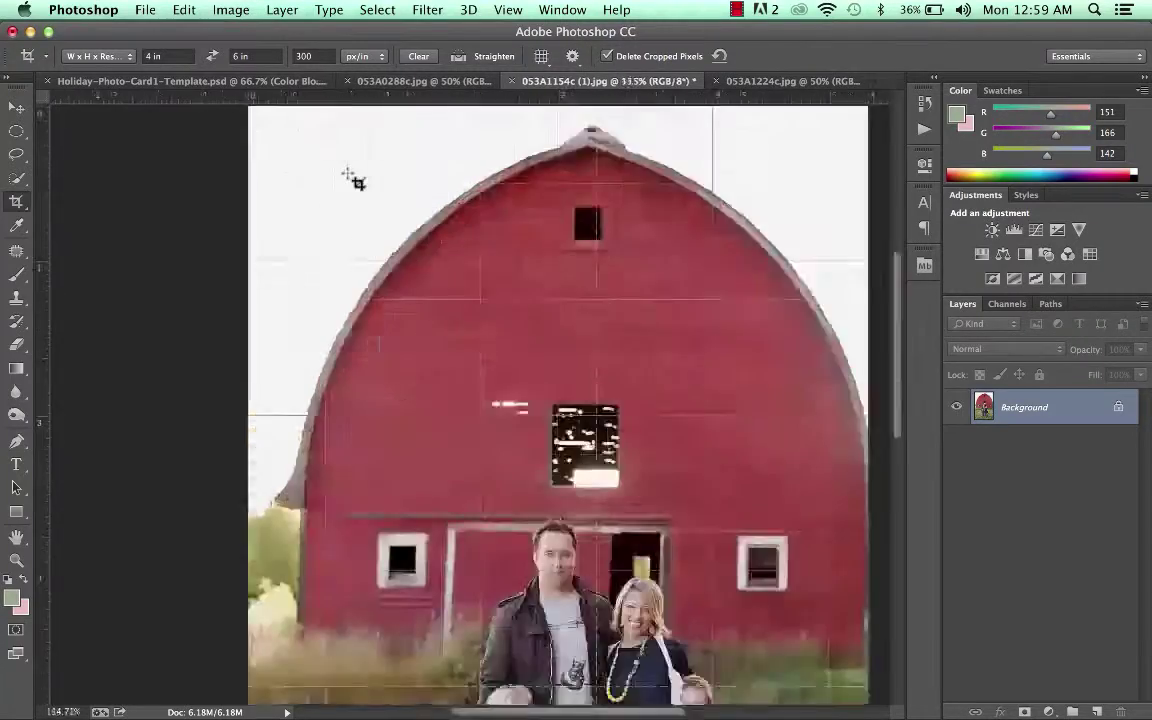
scroll(358, 176, down, 5)
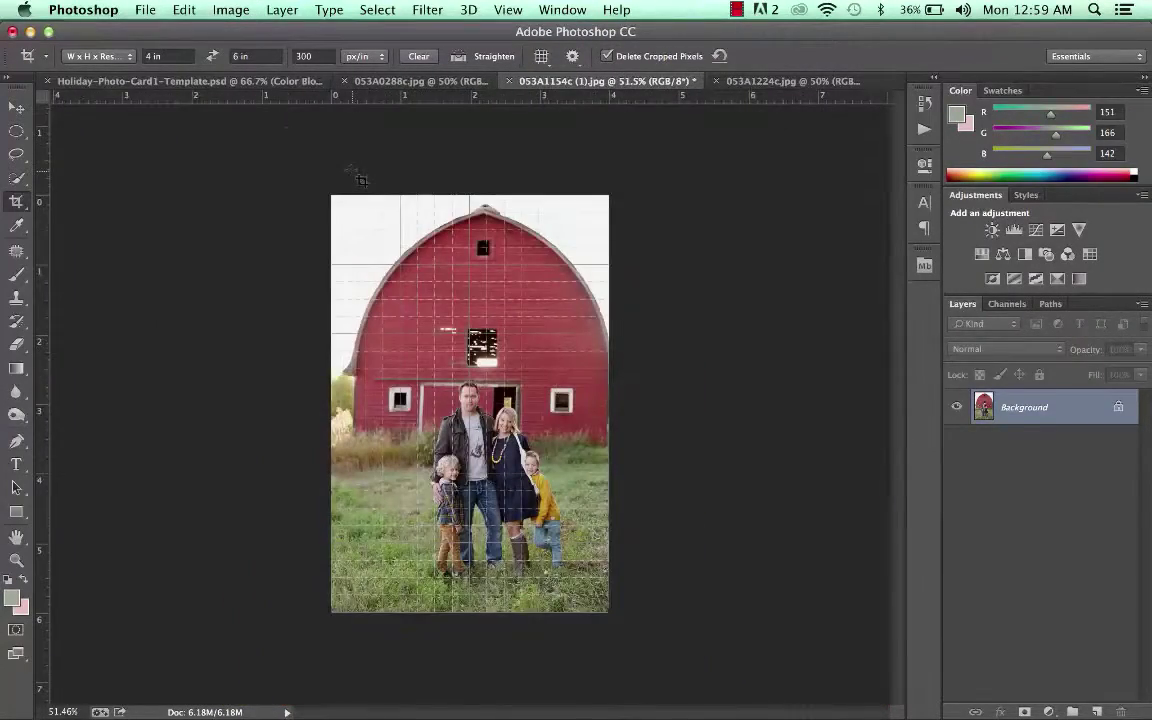
scroll(357, 175, up, 1)
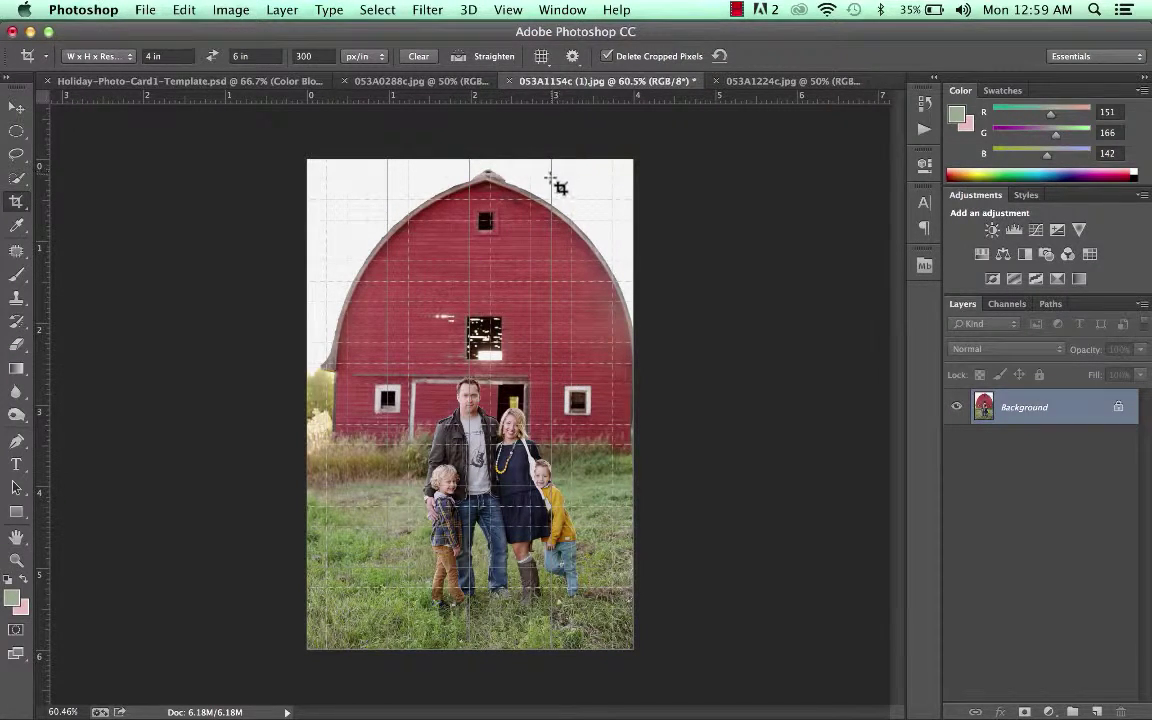
click(249, 81)
key(m)
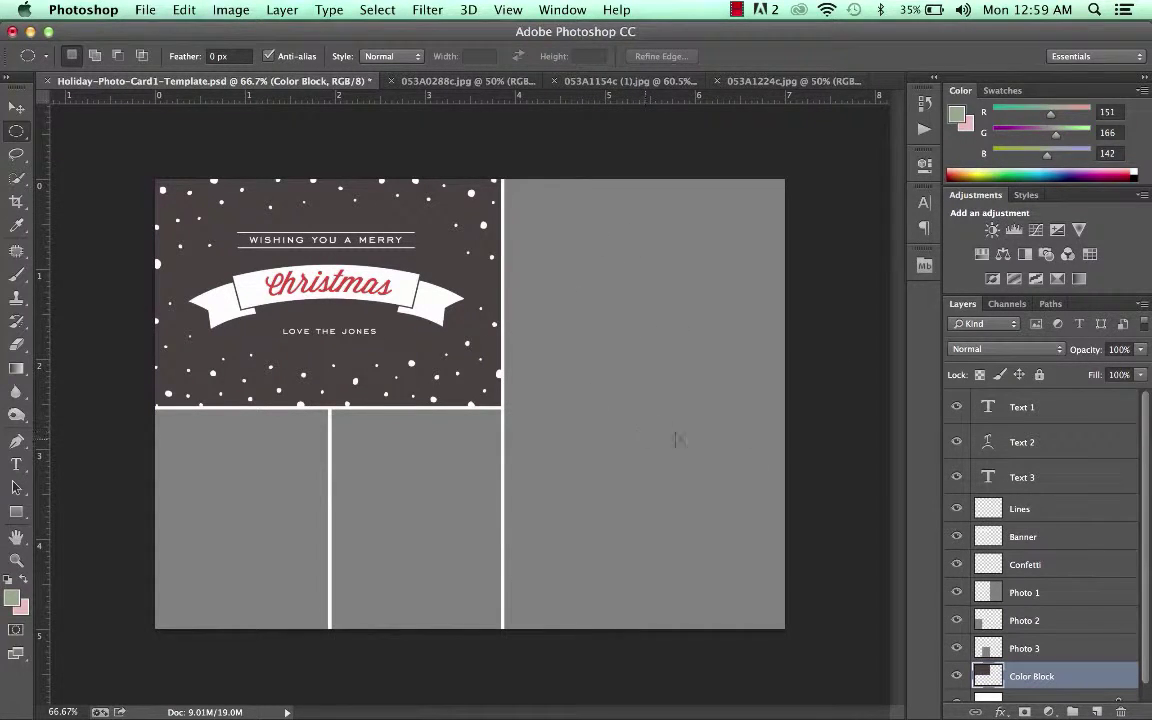
With the Photo 1 layer selected, paste the entire barn photo into the template as Layer 1.
click(1046, 593)
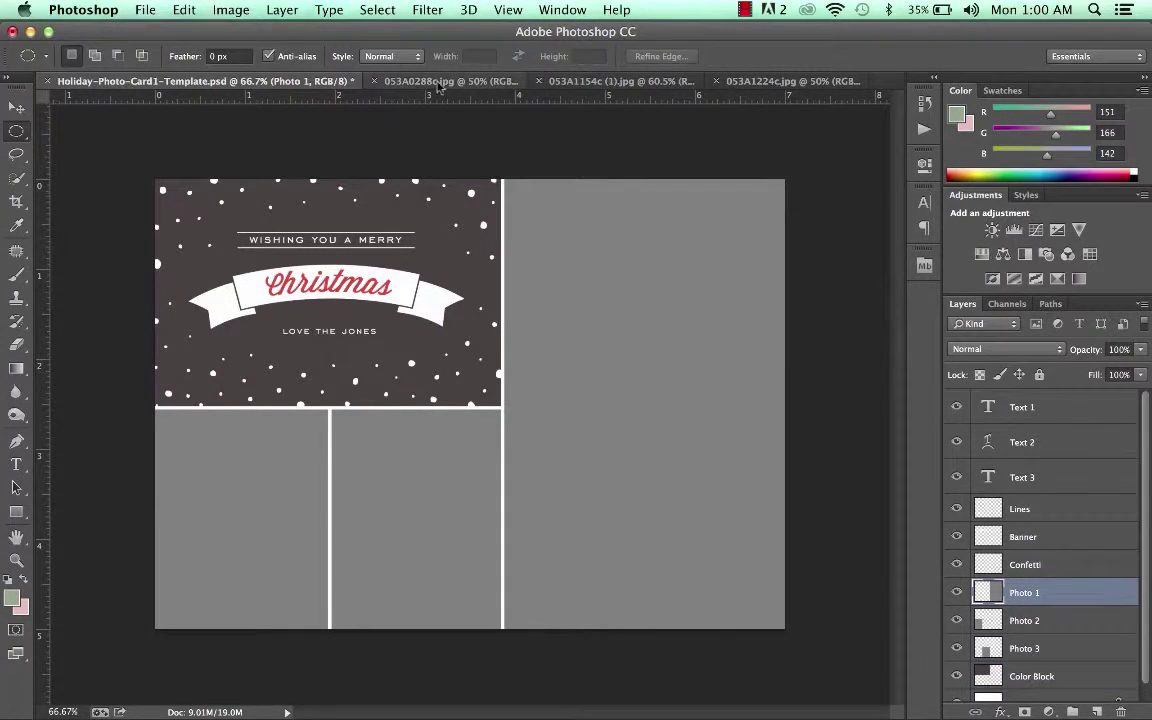
click(588, 86)
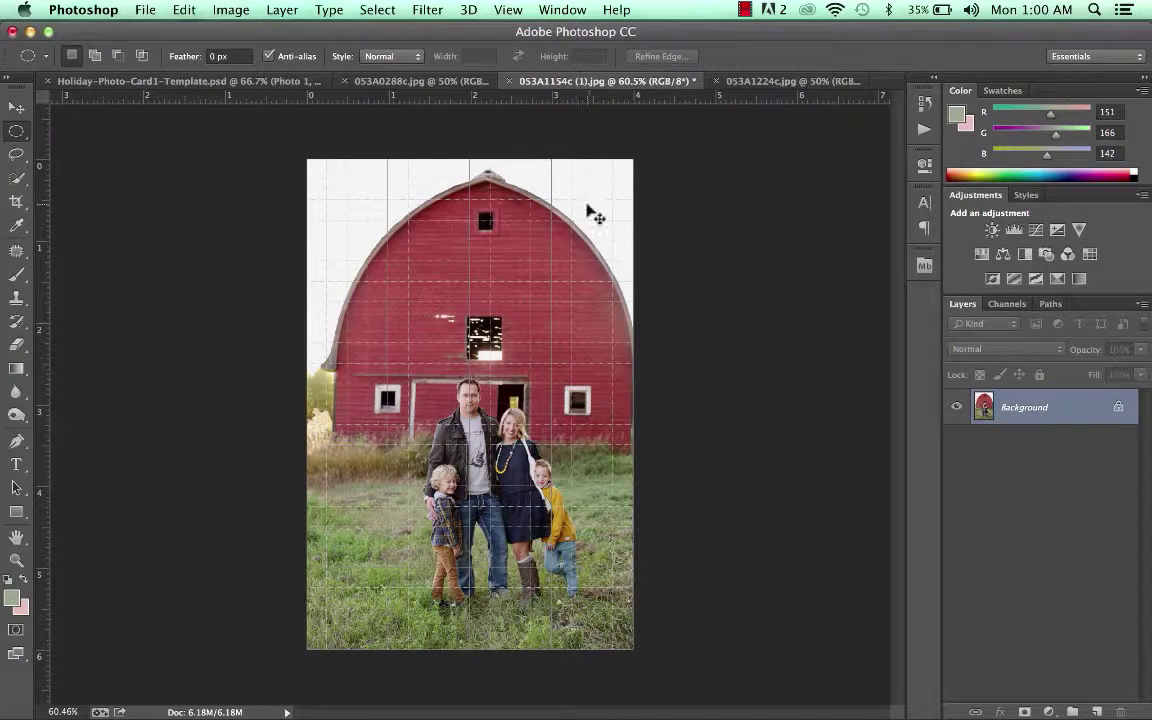
key(super+a)
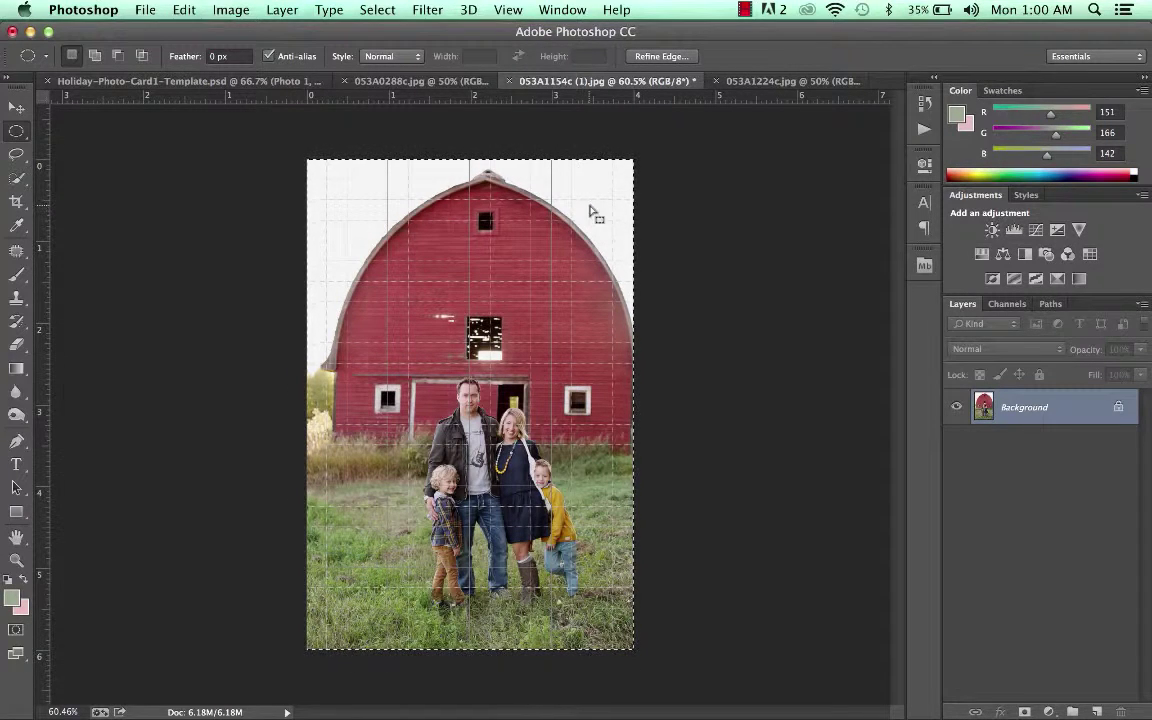
click(291, 88)
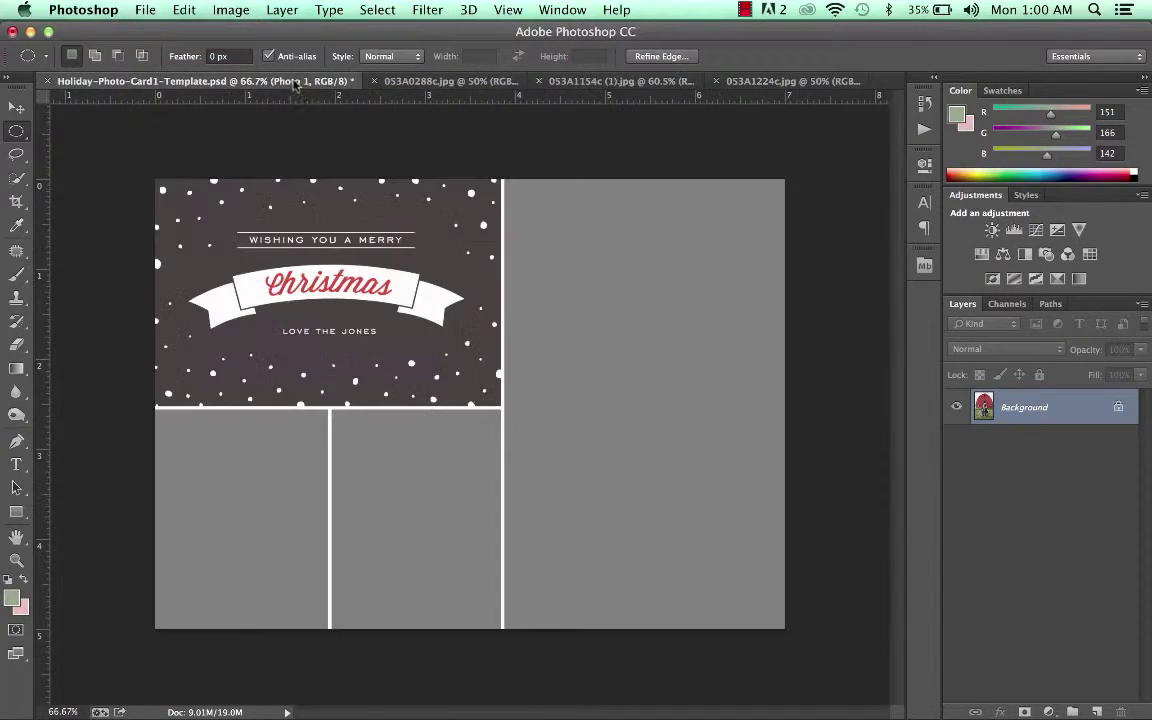
key(super+v)
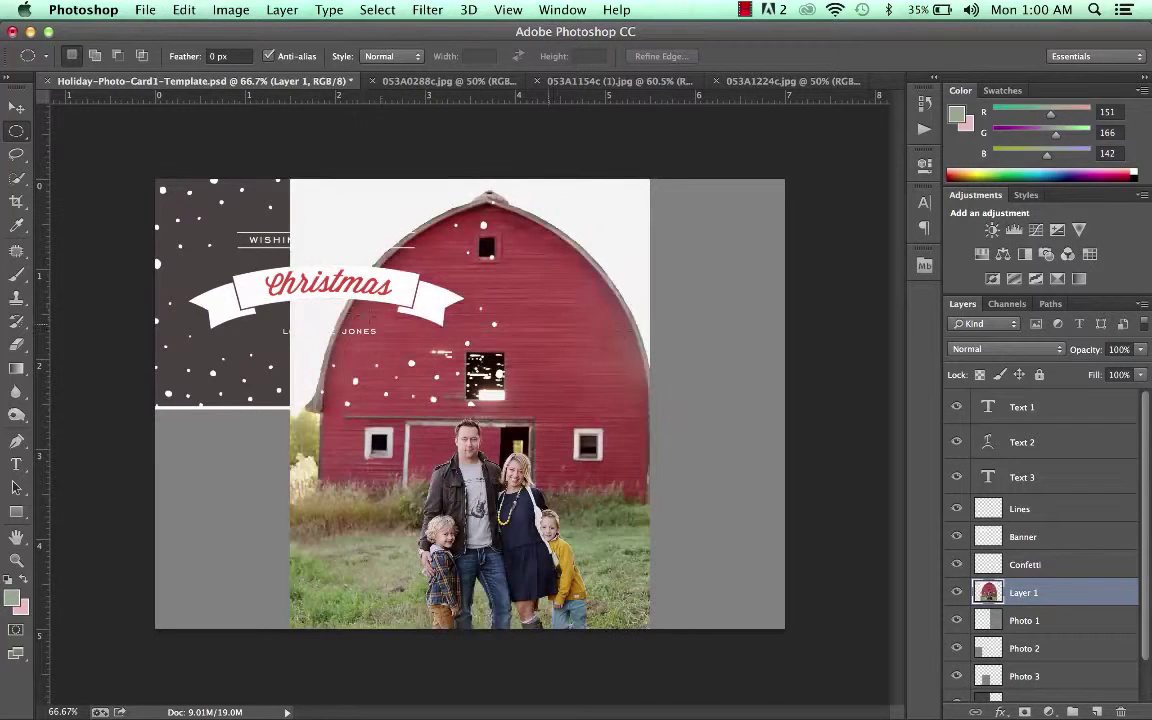
Move the barn photo about 1.5 in to the right, onto the card's right half.
click(16, 107)
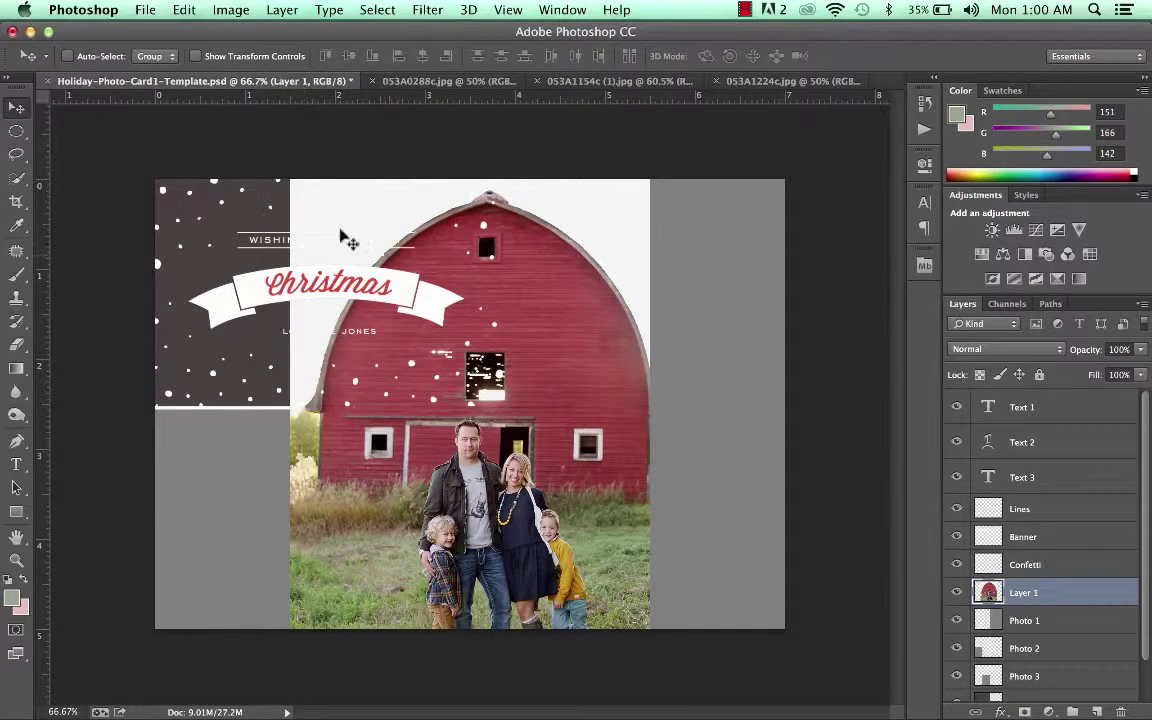
drag(445, 291, 614, 290)
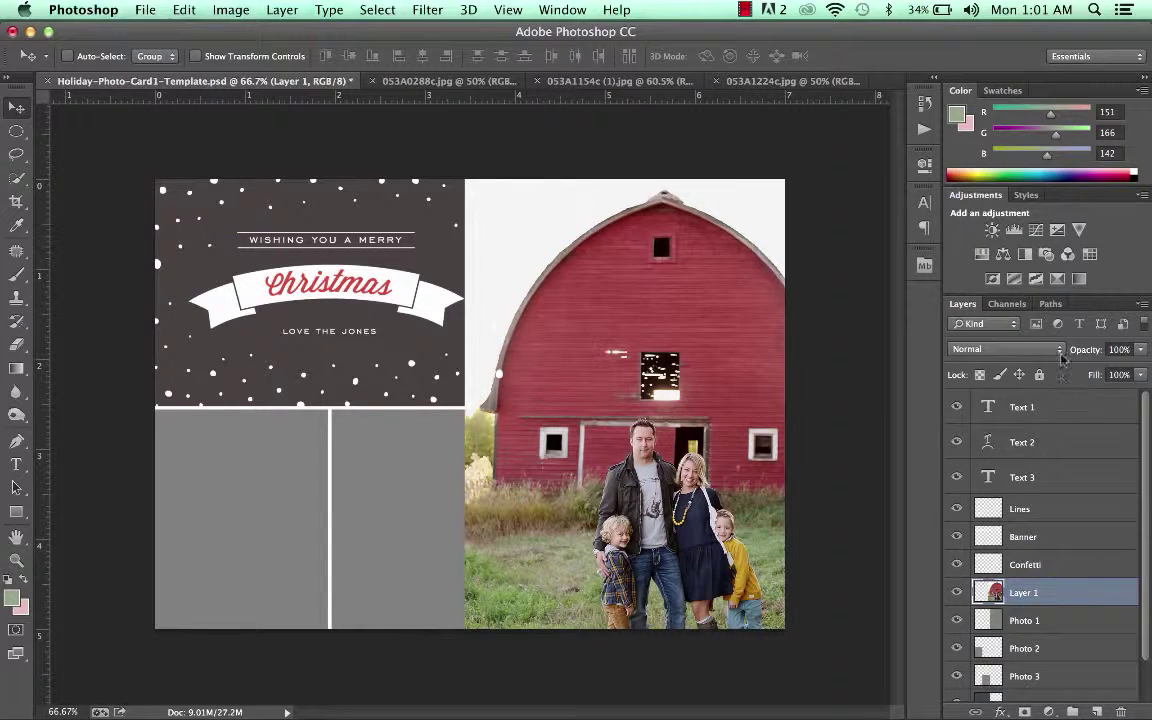
click(1141, 305)
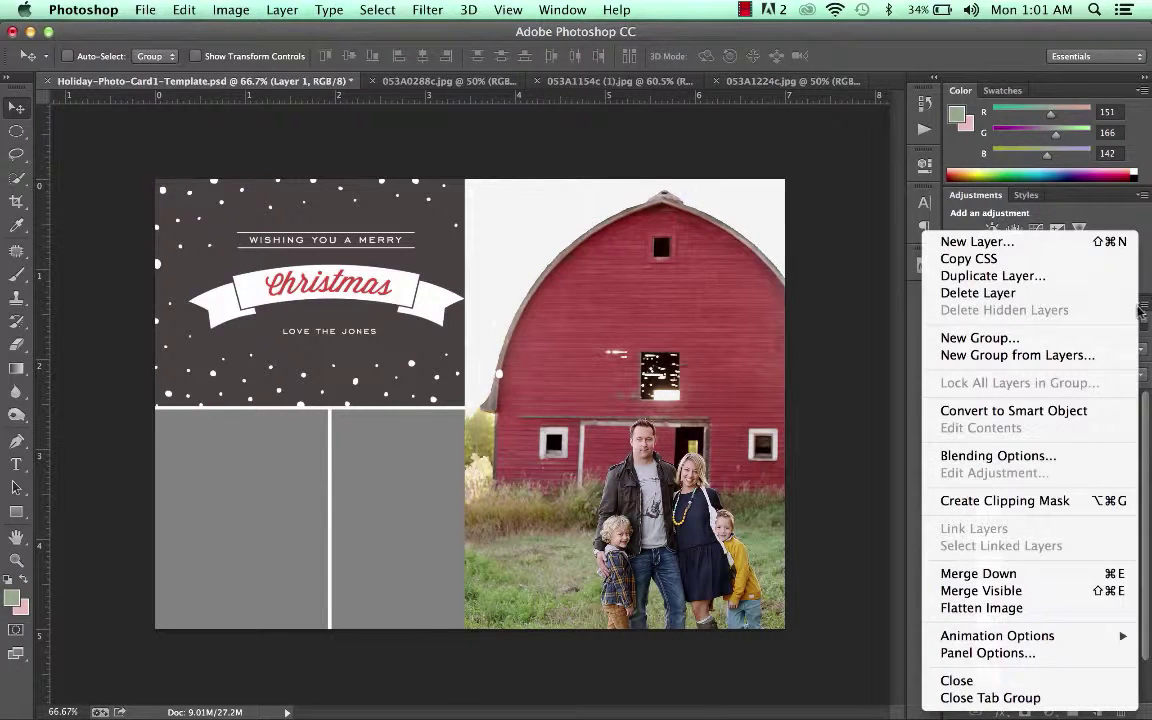
Clip the barn photo to the Photo 1 frame and scale it to about 84% within the right half.
click(1080, 503)
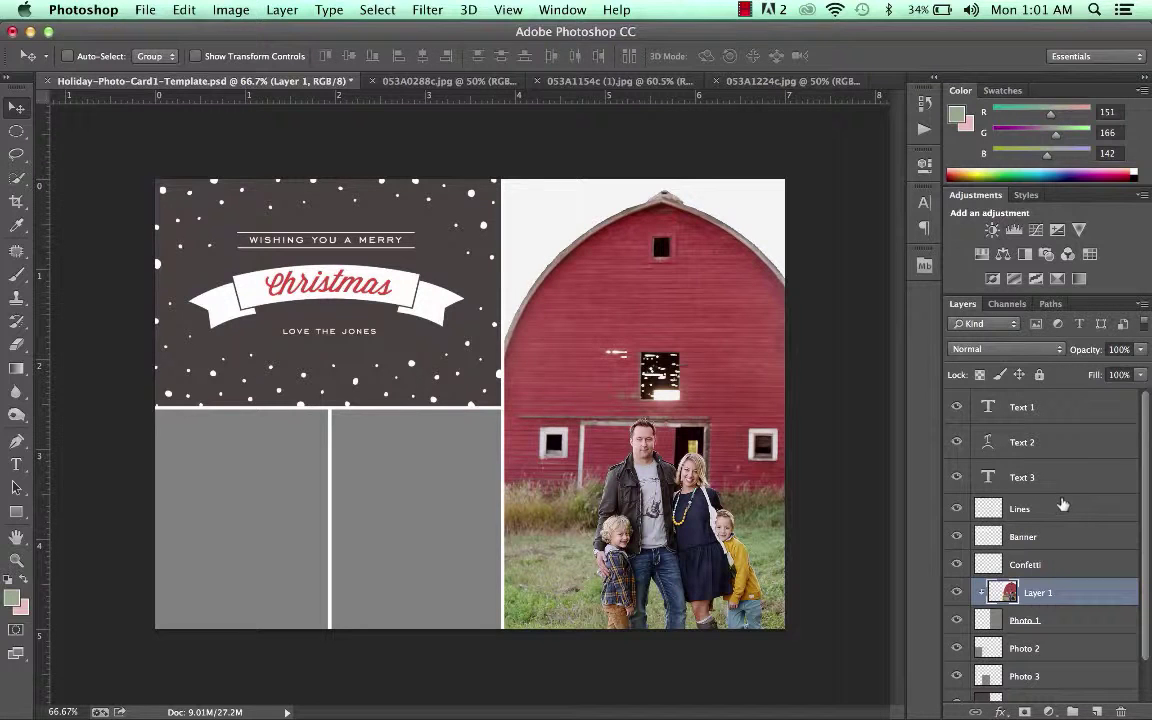
key(super+t)
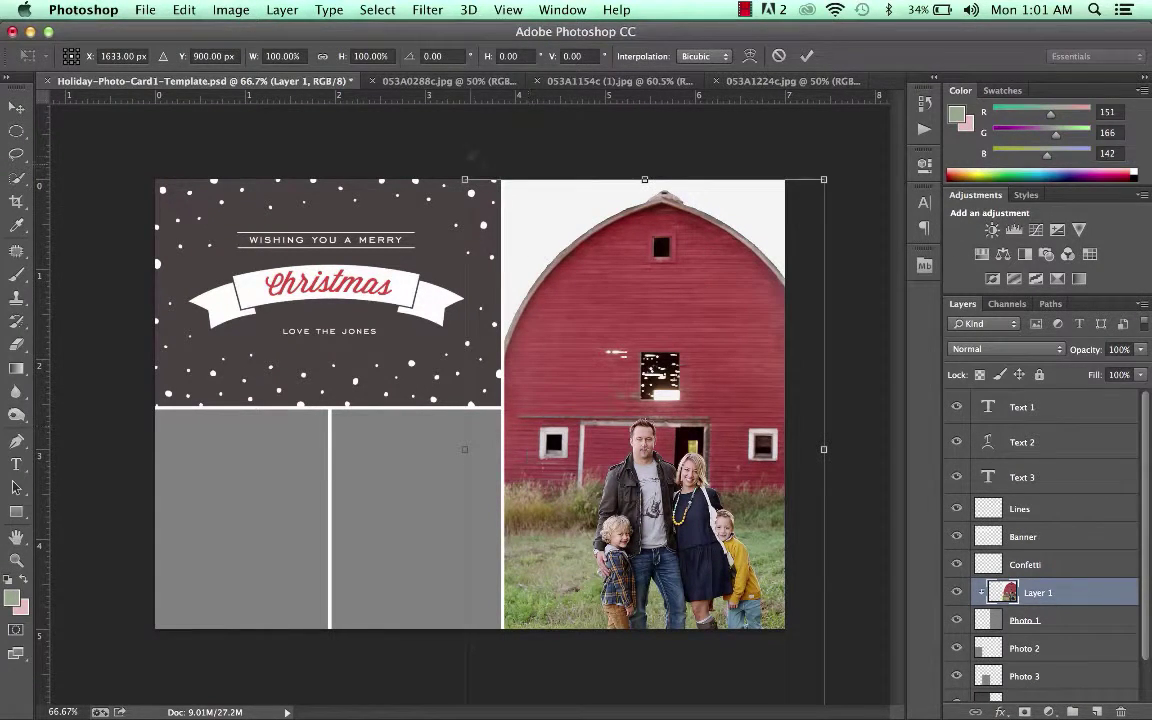
drag(458, 170, 522, 248)
drag(528, 262, 508, 244)
drag(563, 304, 553, 241)
drag(817, 653, 804, 631)
key(Return)
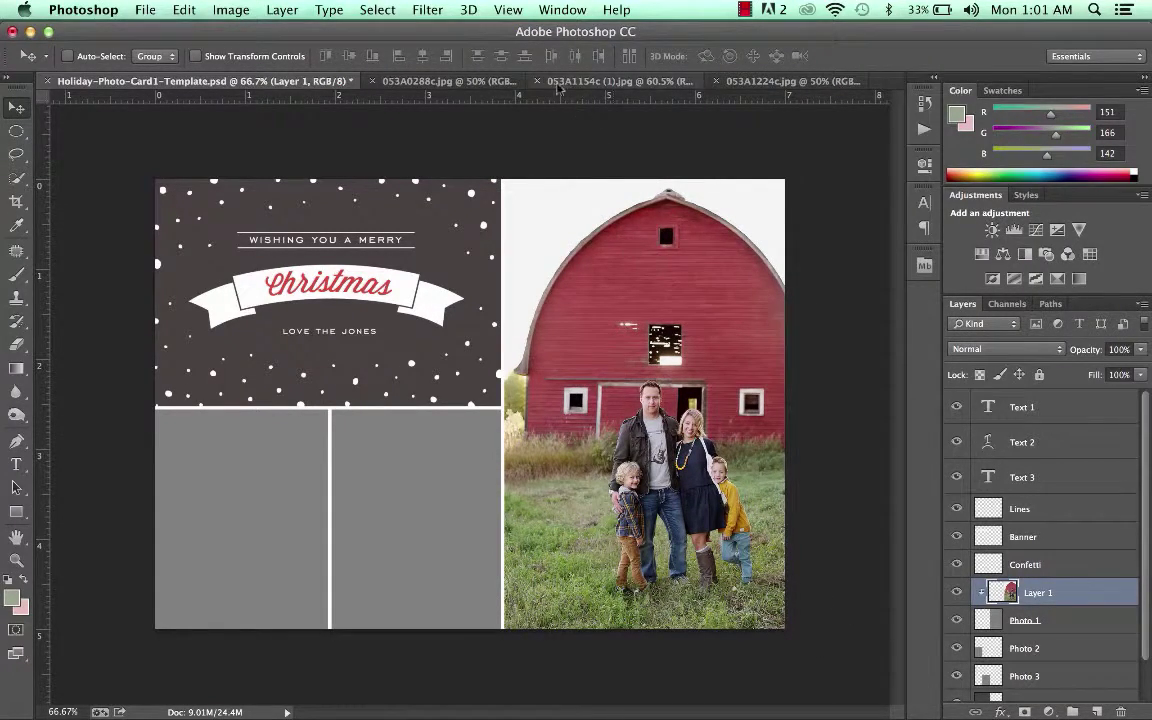
Copy the whole 053A0288c.jpg walking-family photo and paste it above the Photo 2 layer.
click(440, 81)
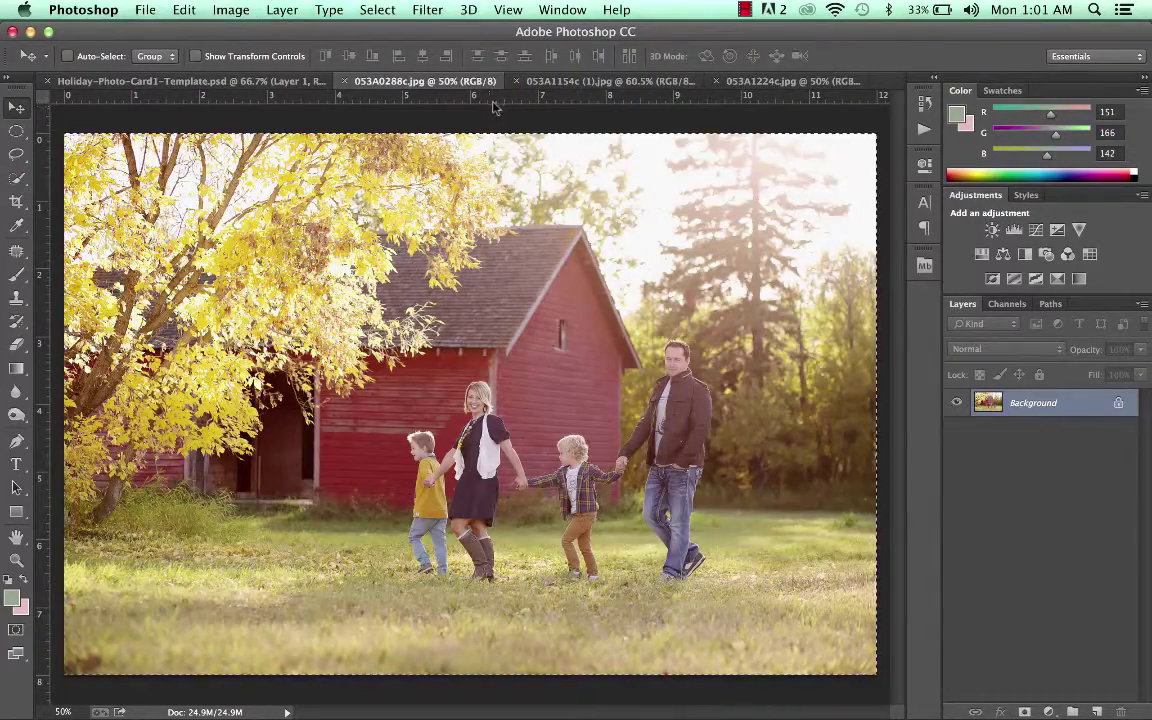
key(super+a)
key(super+c)
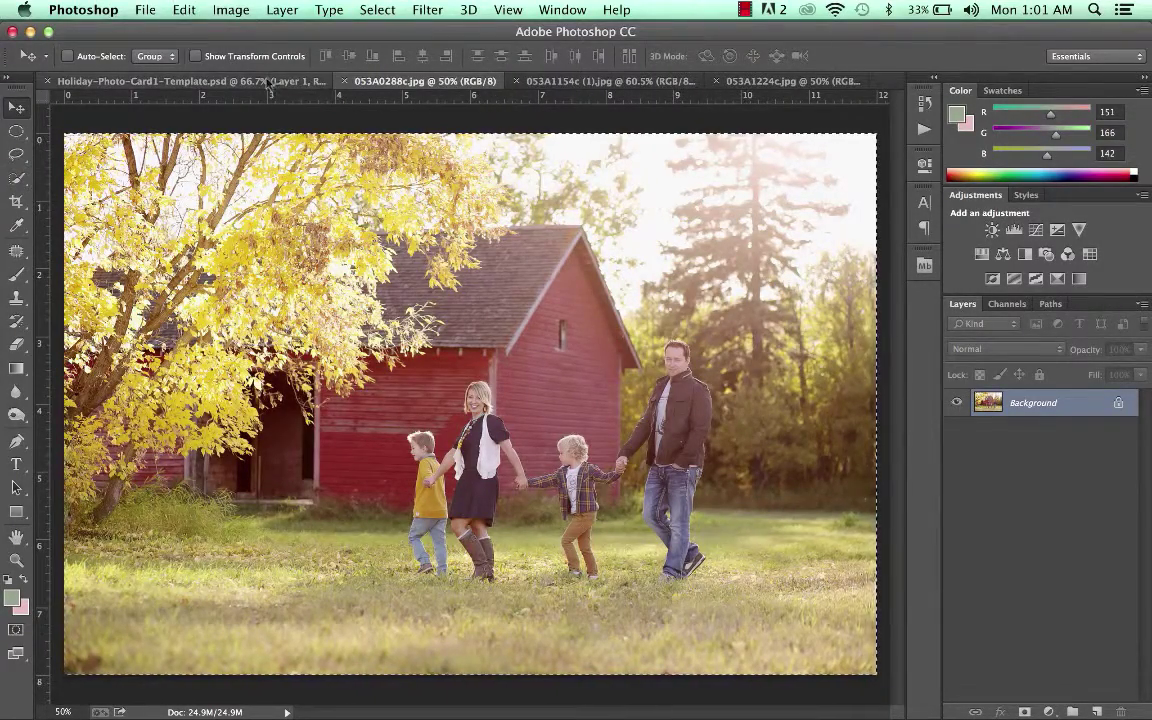
click(250, 81)
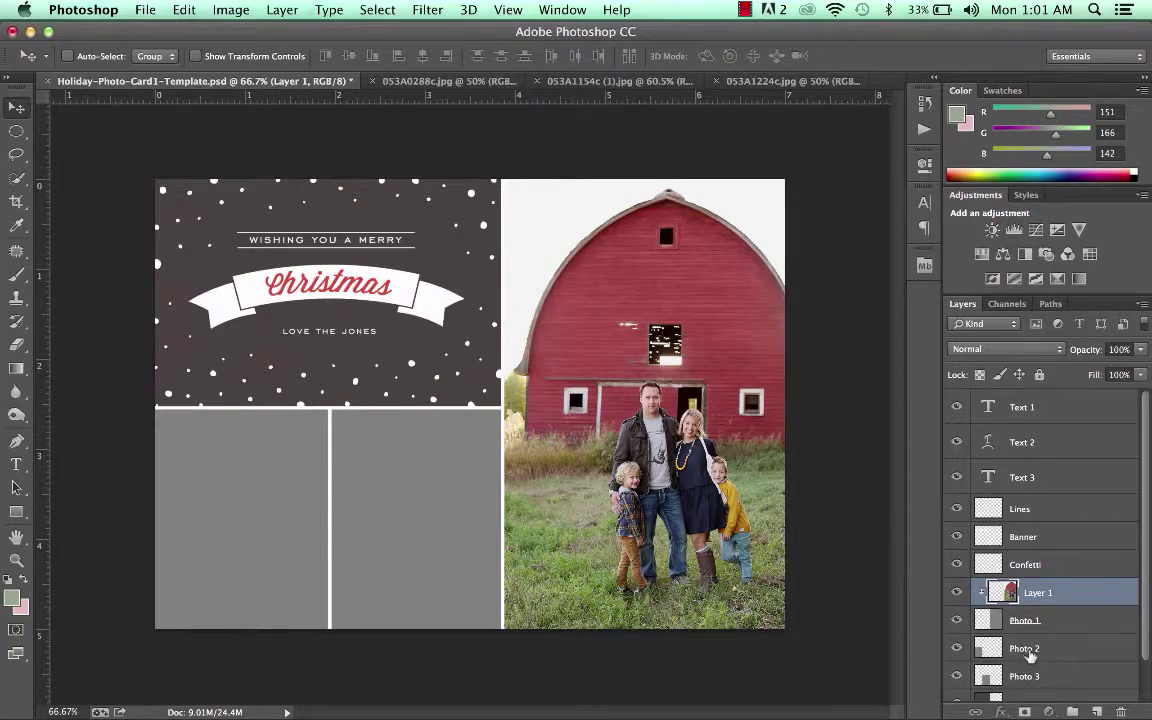
click(1028, 650)
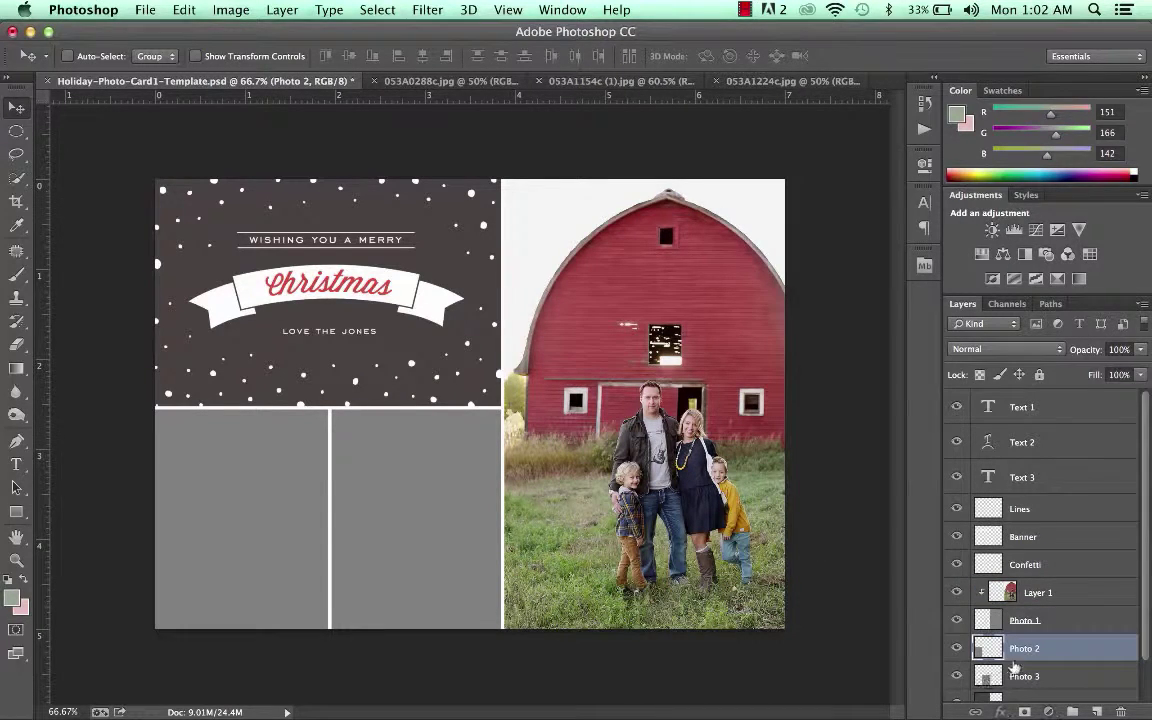
key(super+v)
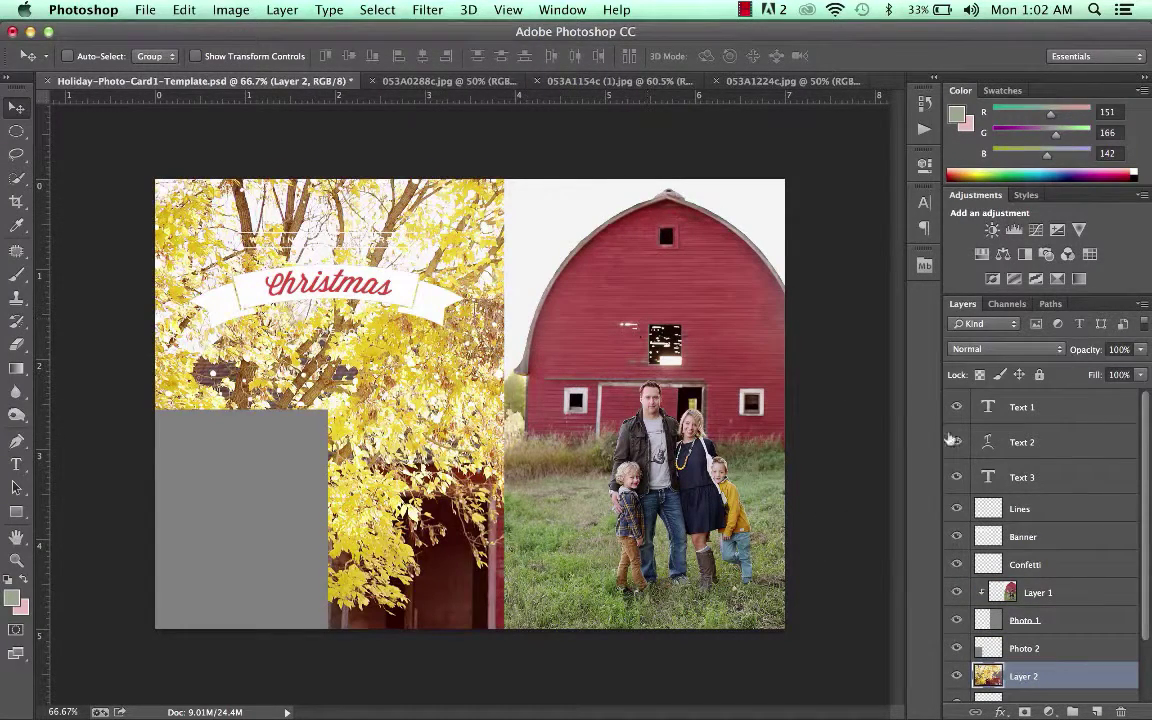
Clip the walking-family photo to Photo 2 and scale it to about 34% in the lower-middle slot.
click(1141, 303)
click(1005, 501)
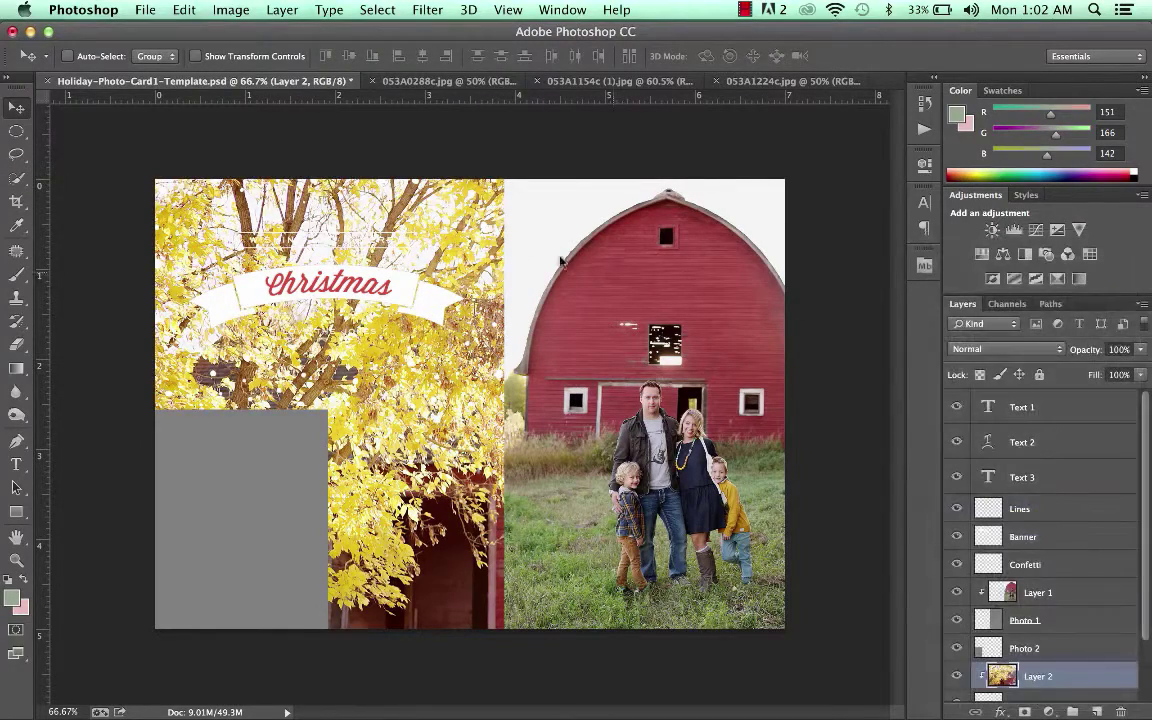
key(super+t)
drag(155, 181, 414, 410)
drag(560, 478, 330, 452)
key(Return)
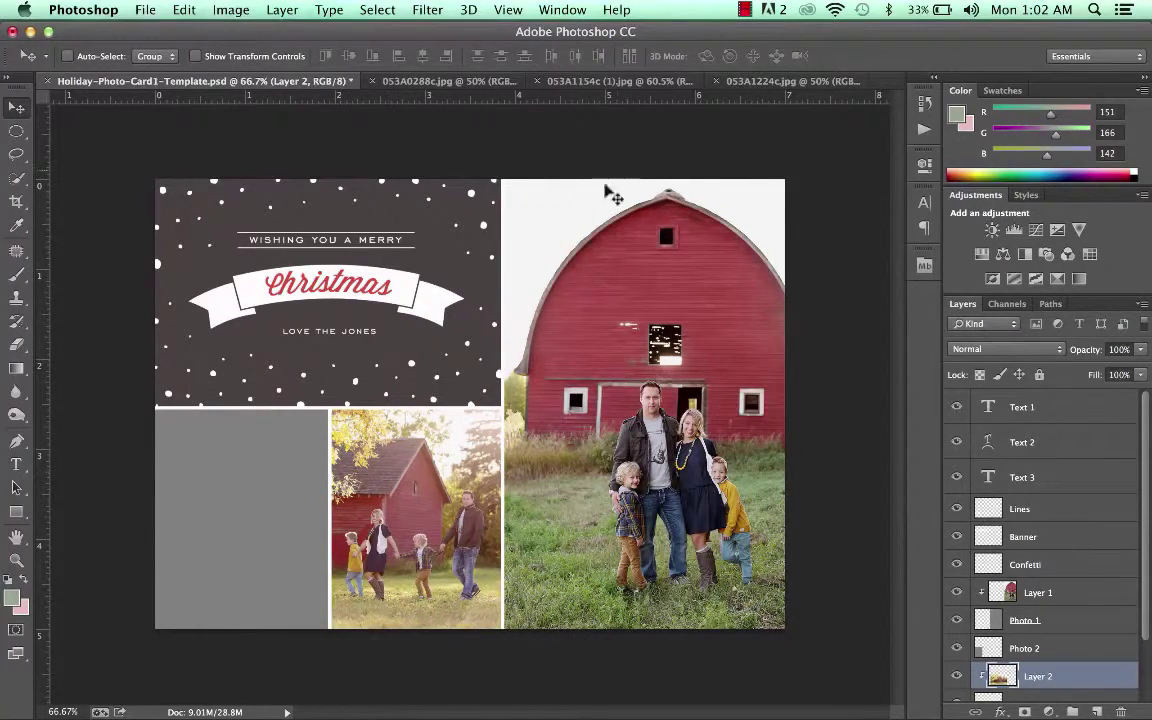
click(740, 81)
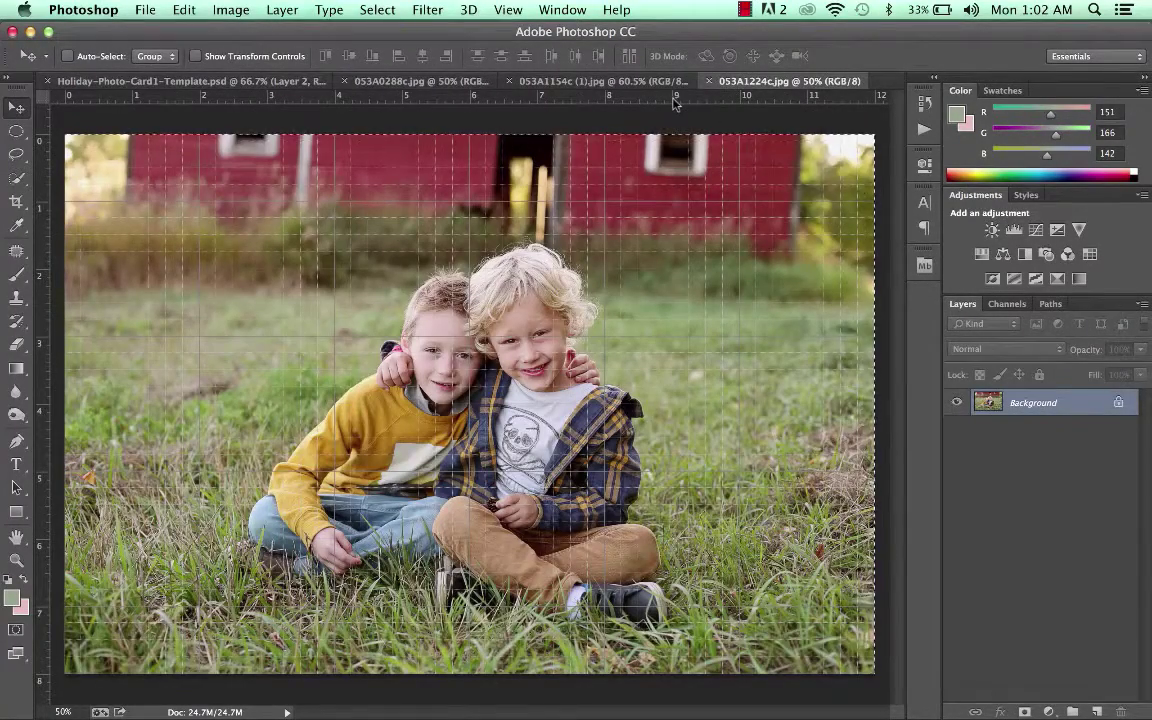
Paste the boys photo as Layer 3, move it just above Photo 2, and clip it to that slot.
click(190, 81)
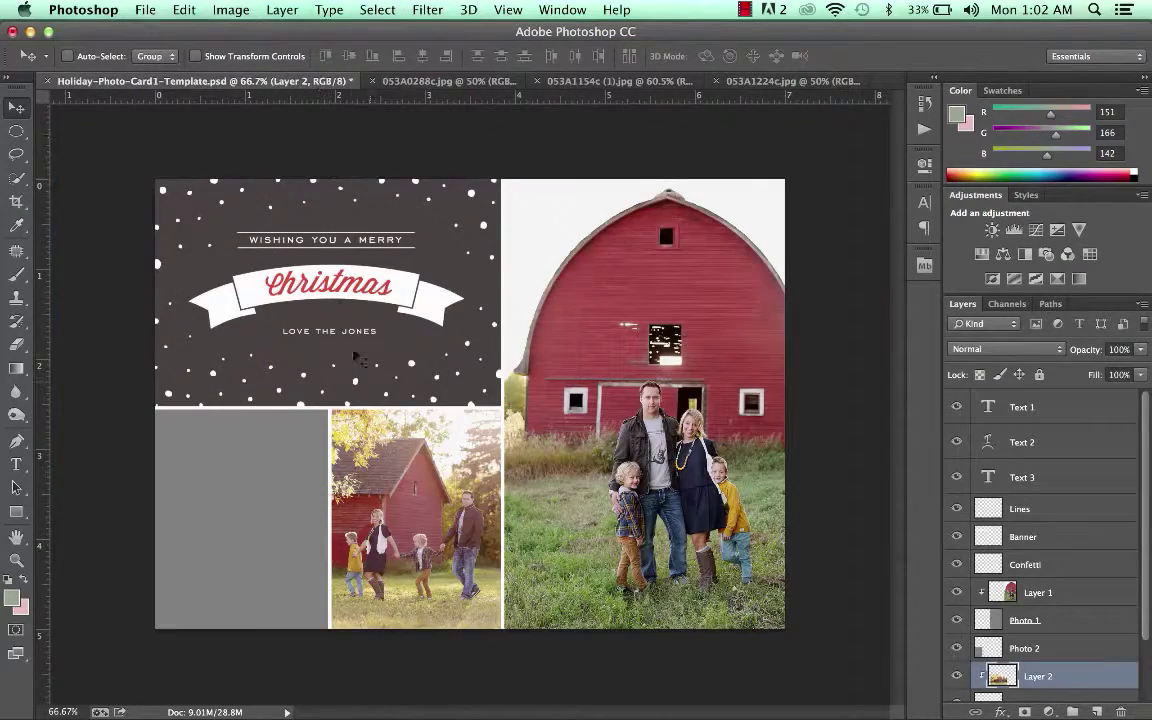
key(ctrl+v)
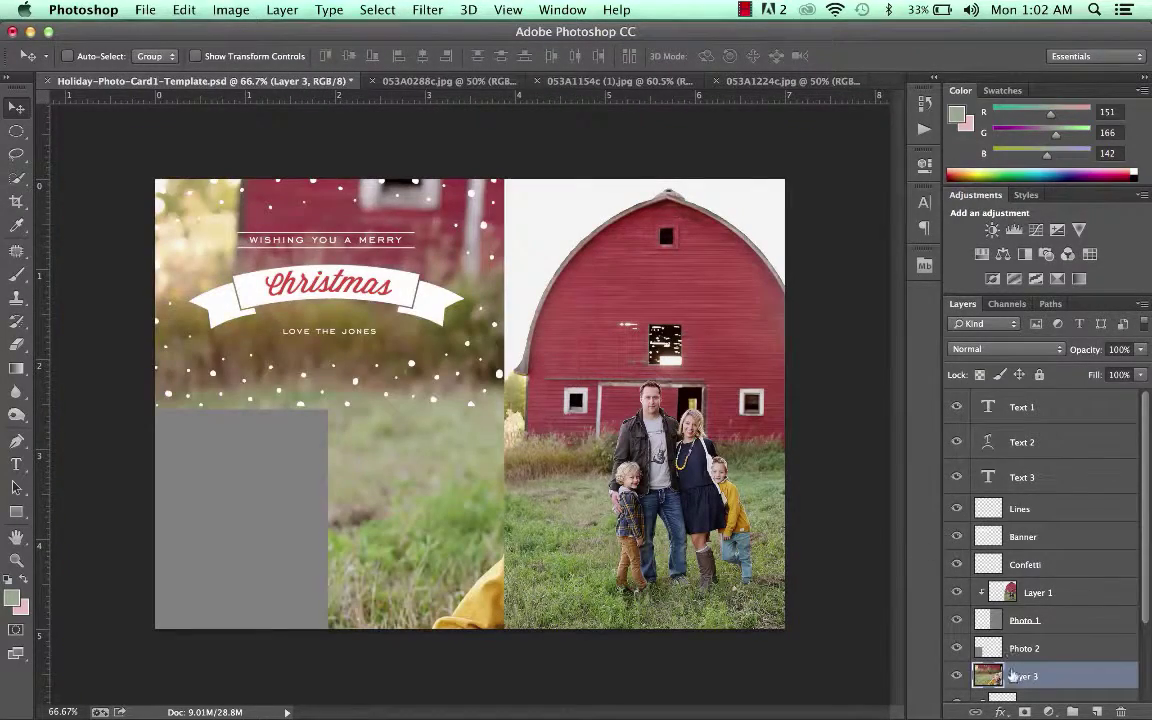
drag(1000, 676, 1013, 635)
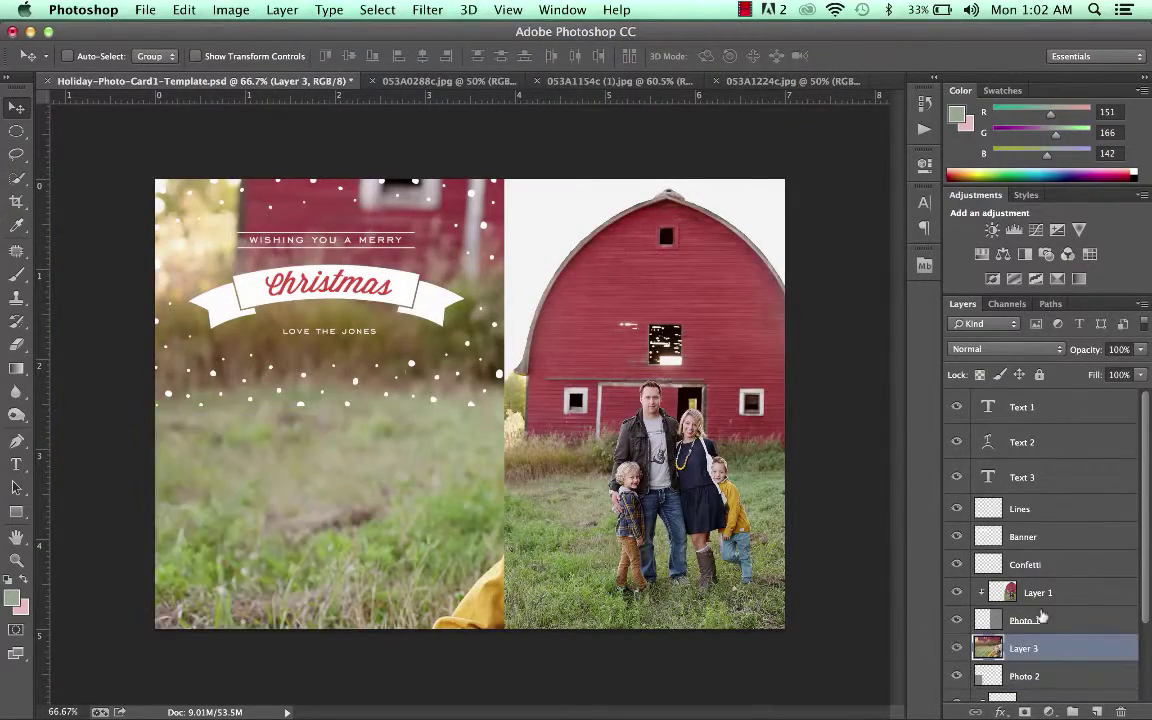
click(1141, 303)
click(1052, 500)
Scale down and reposition the boys photo so it fills the card's lower-left slot.
key(ctrl+t)
drag(155, 180, 176, 306)
drag(321, 357, 213, 440)
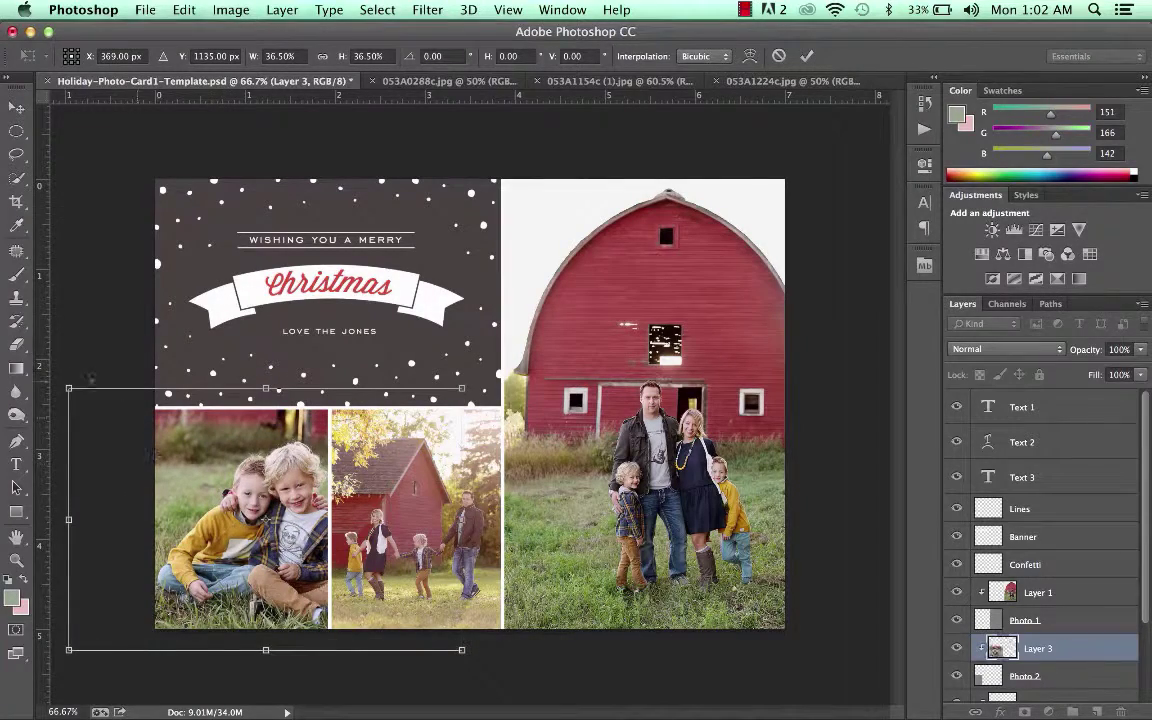
drag(68, 388, 88, 401)
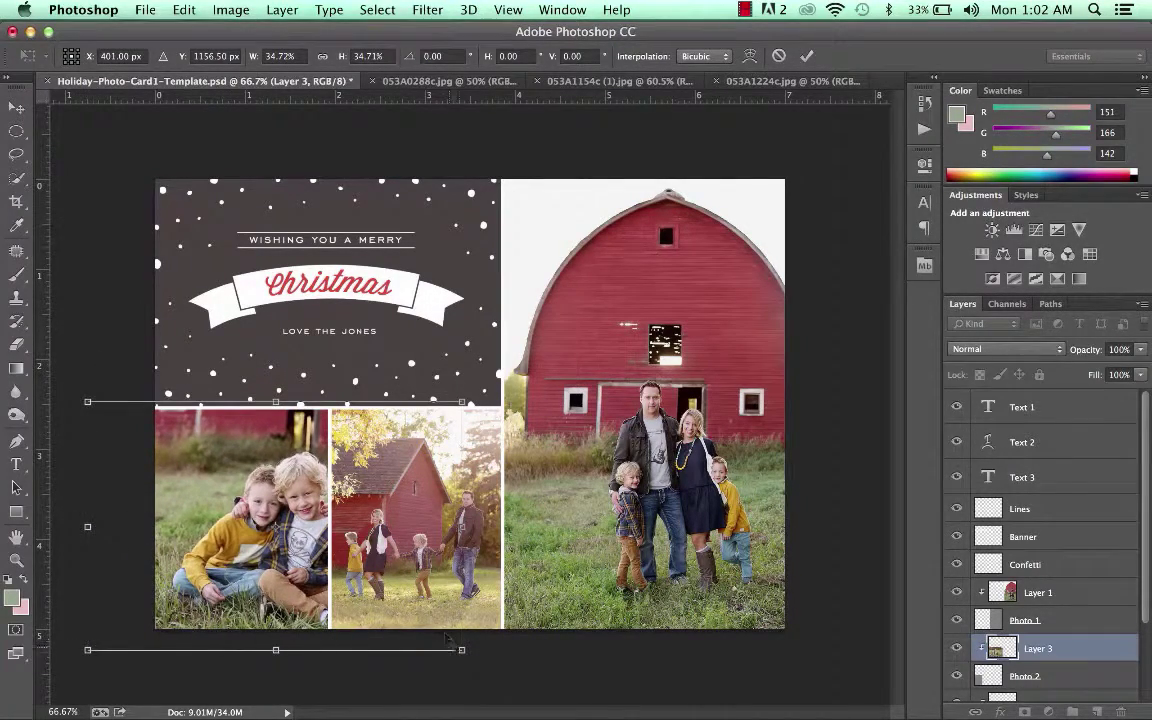
drag(455, 645, 438, 633)
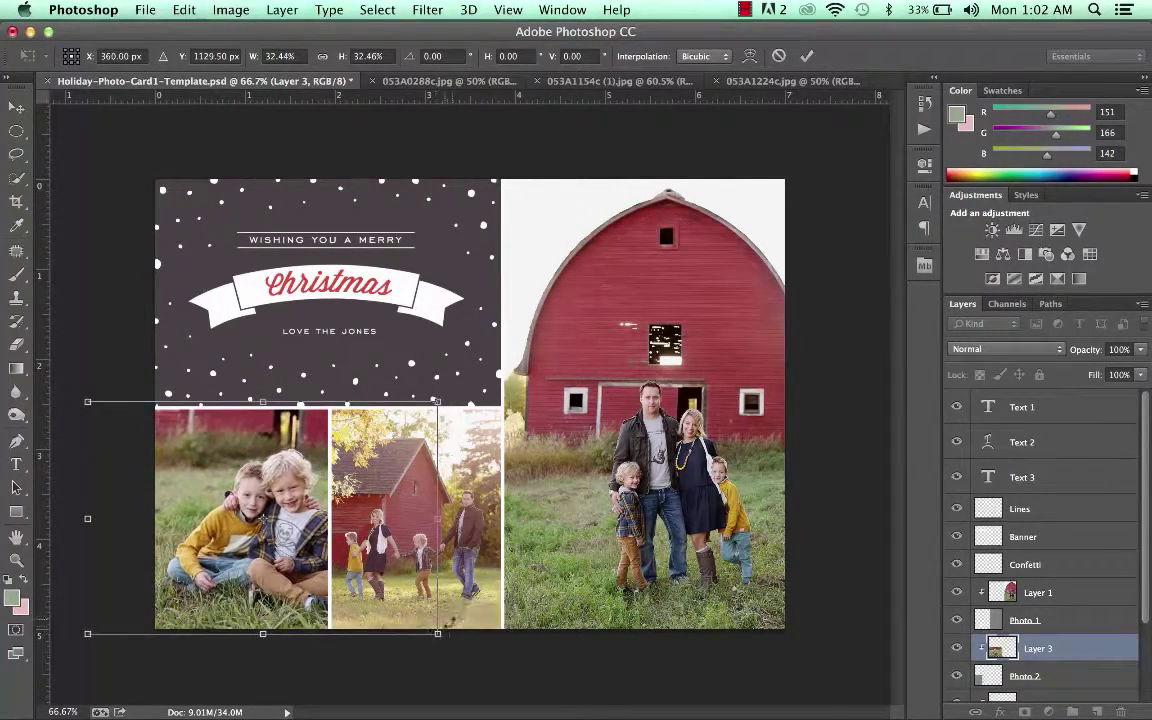
key(Return)
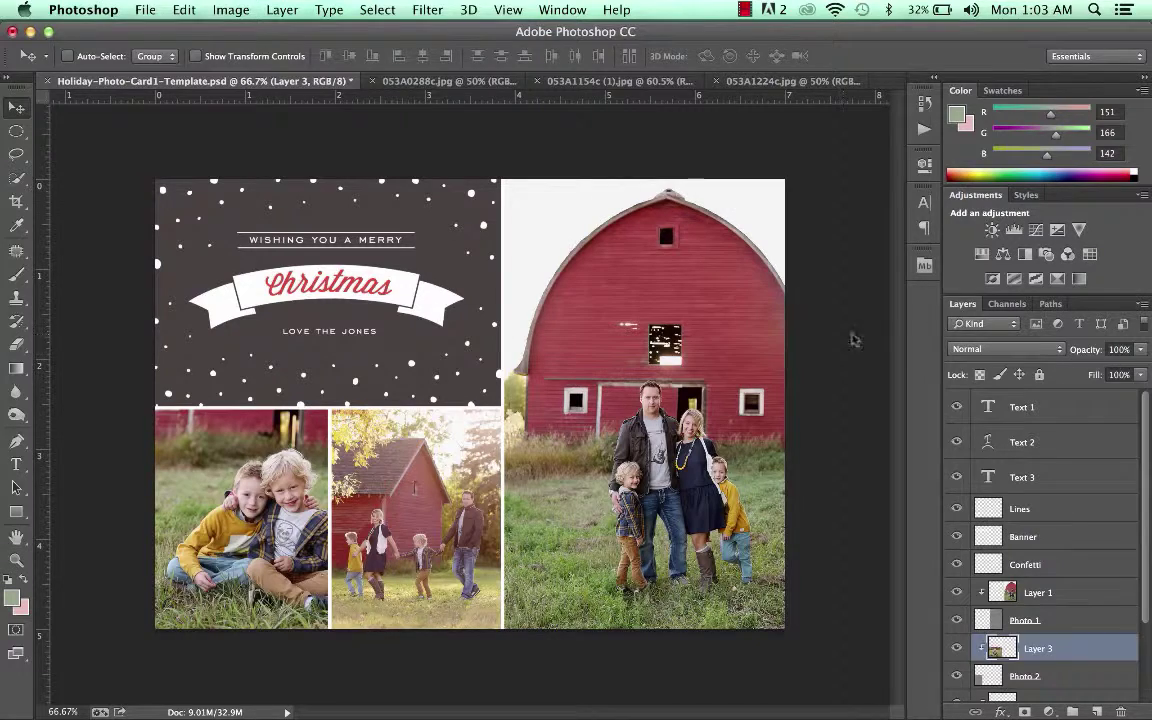
drag(1146, 428, 1140, 497)
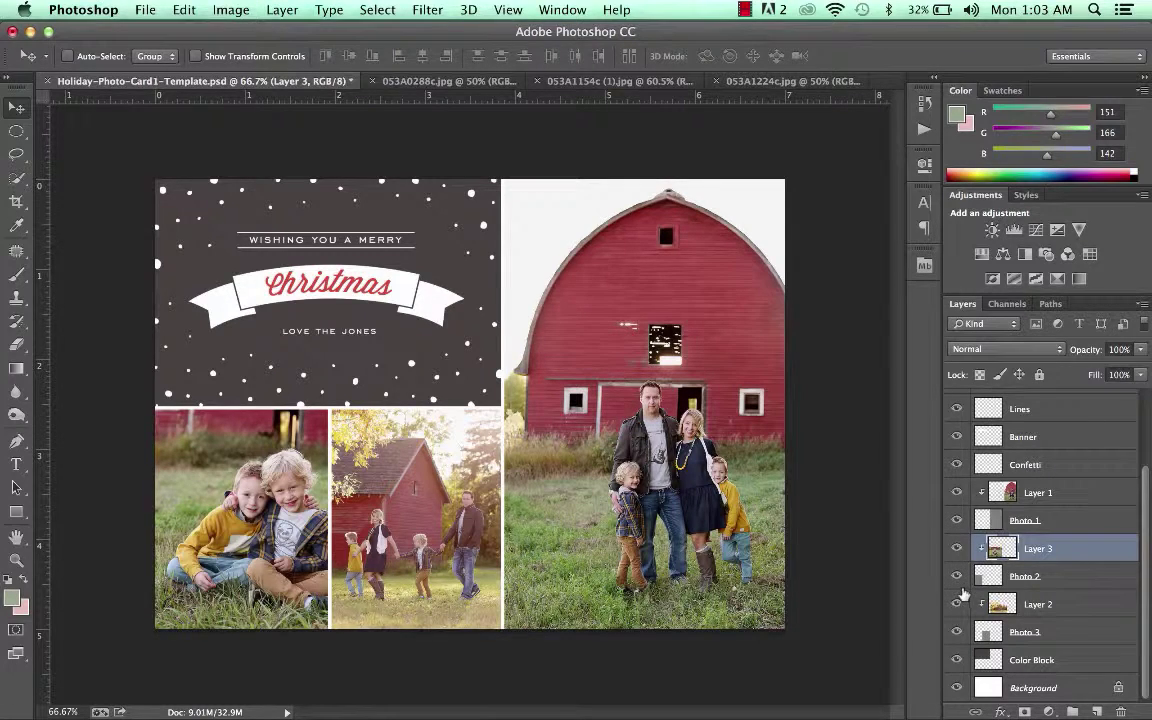
Select the Color Block layer and load its saved Color Block selection.
click(1068, 661)
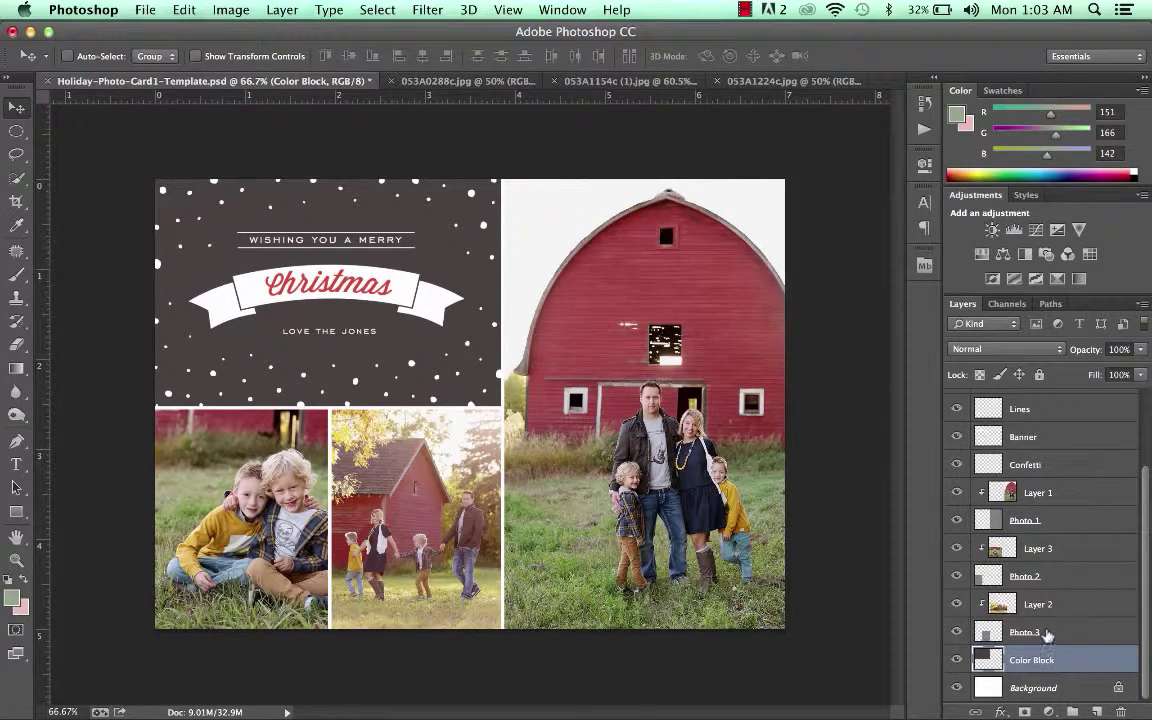
click(358, 11)
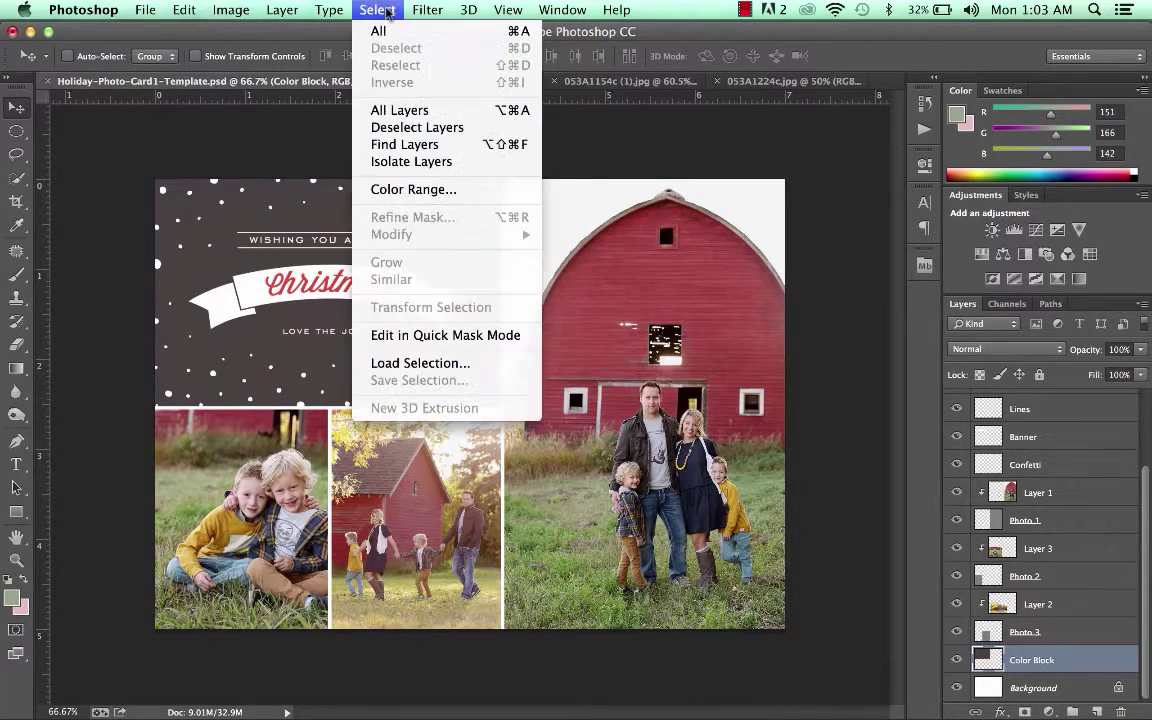
click(413, 364)
click(769, 228)
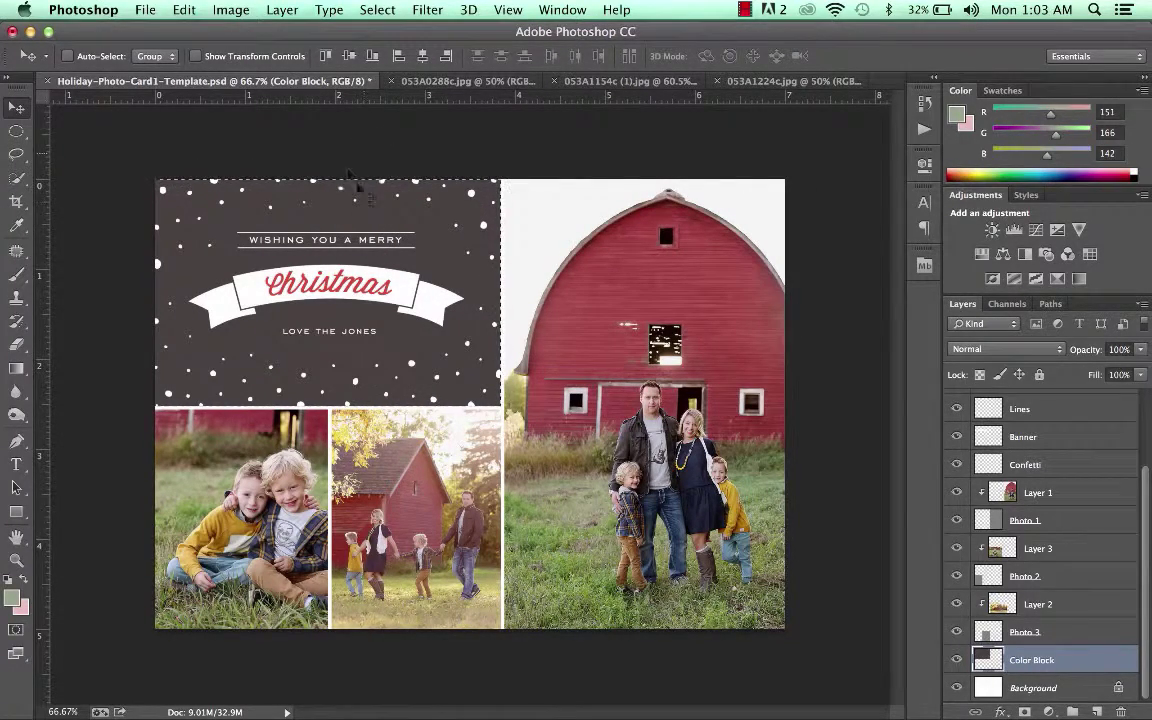
Fill the selection with a custom golden yellow sampled from the boy's sweater.
click(185, 12)
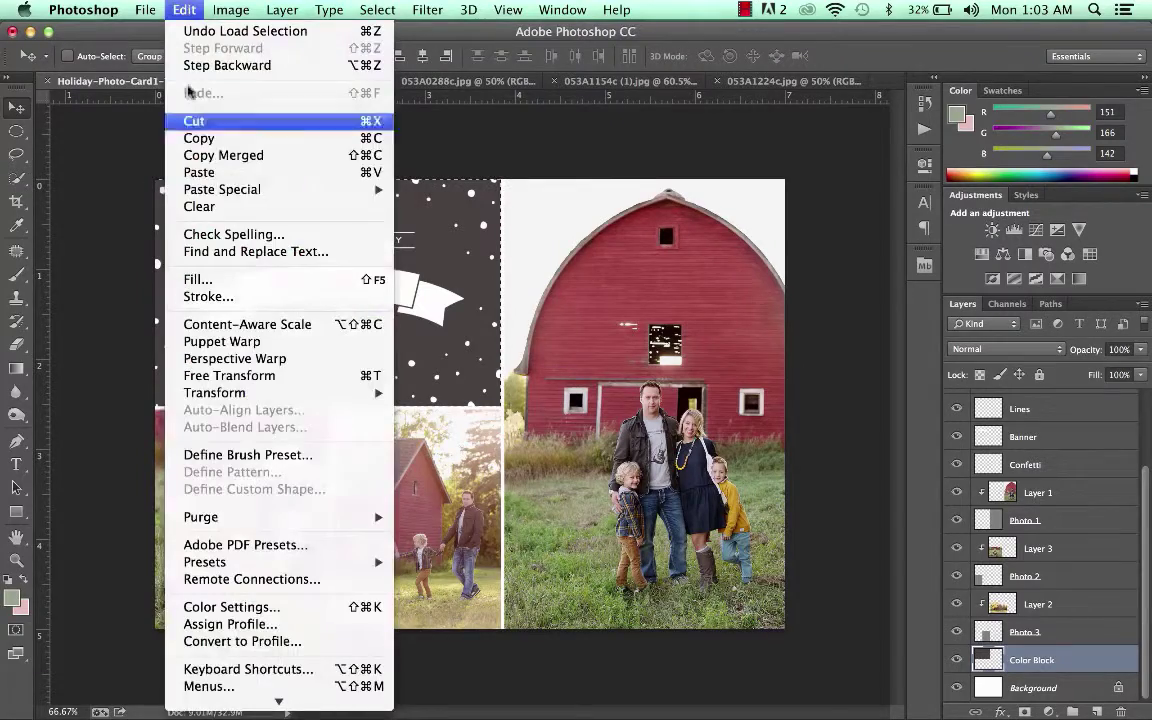
click(200, 277)
click(645, 181)
click(645, 181)
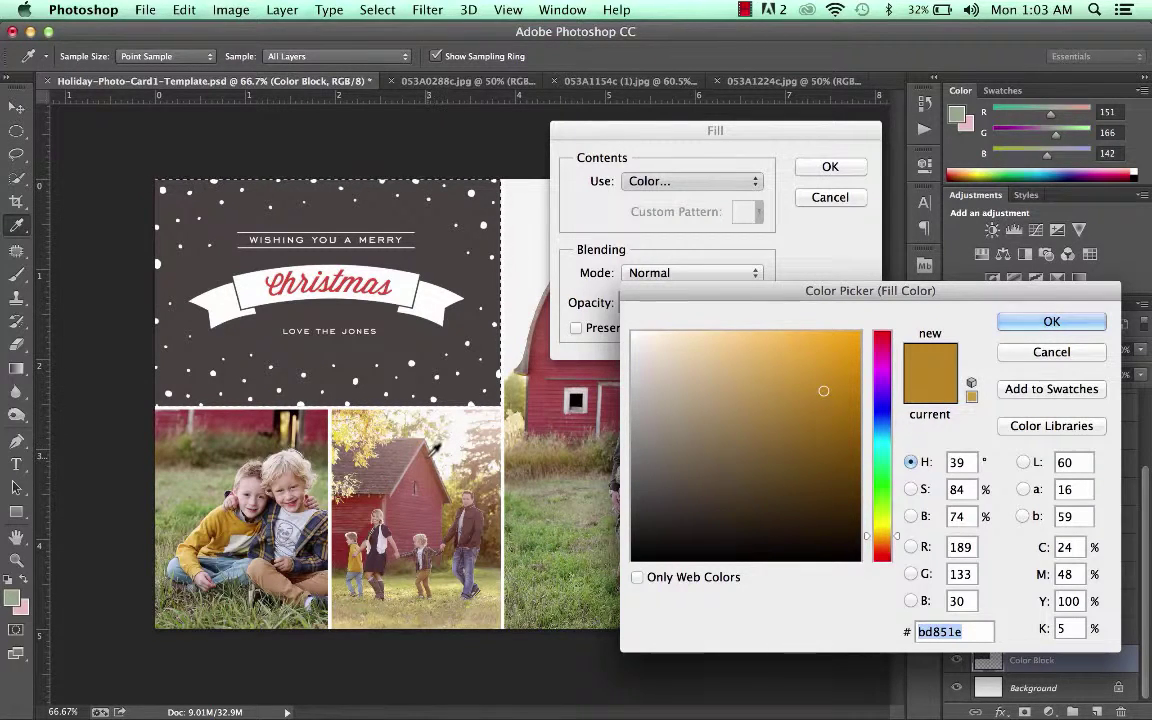
click(292, 384)
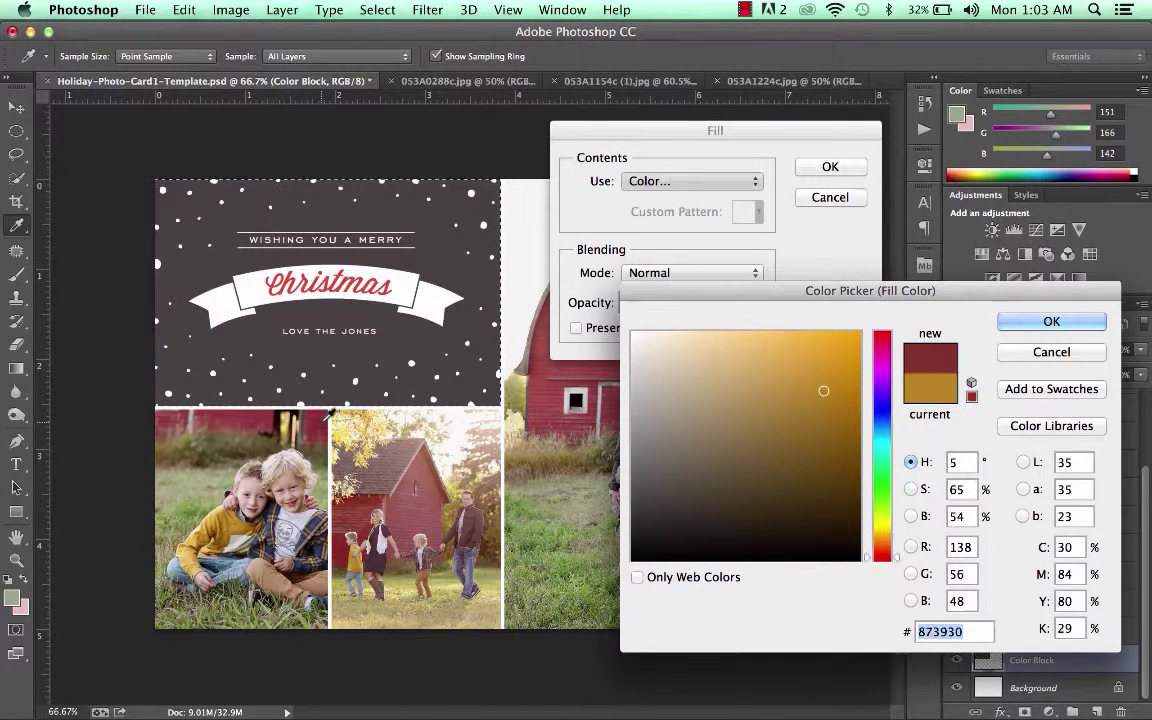
click(321, 503)
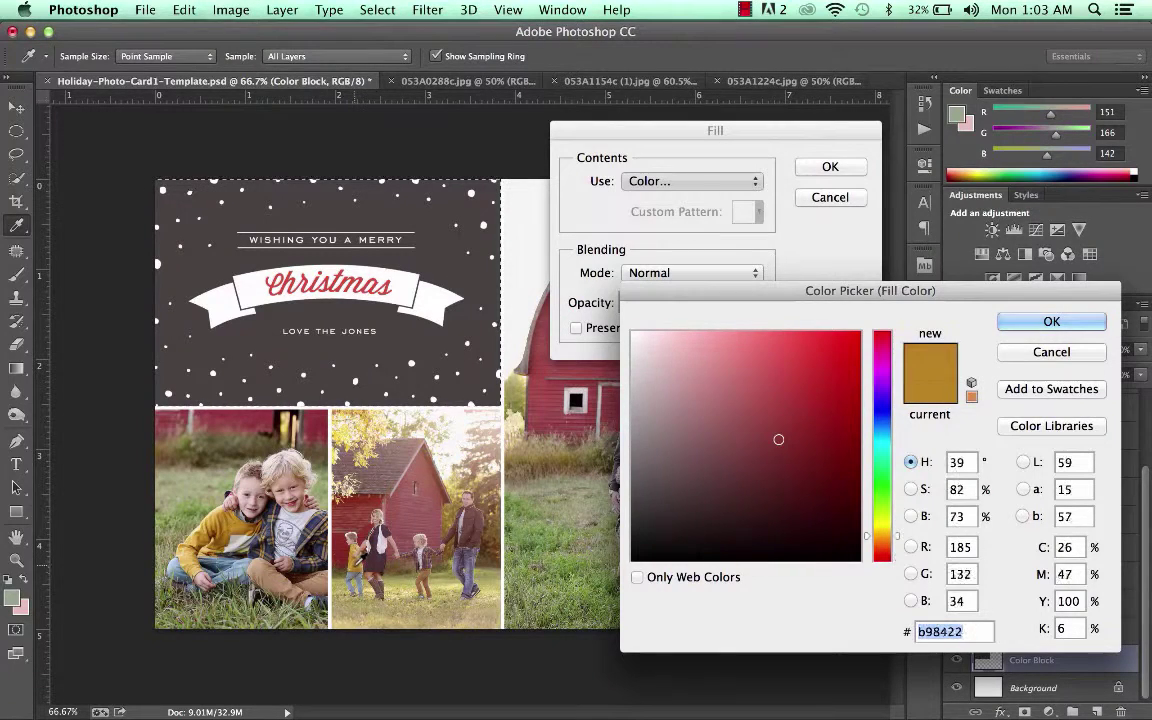
click(354, 471)
click(545, 365)
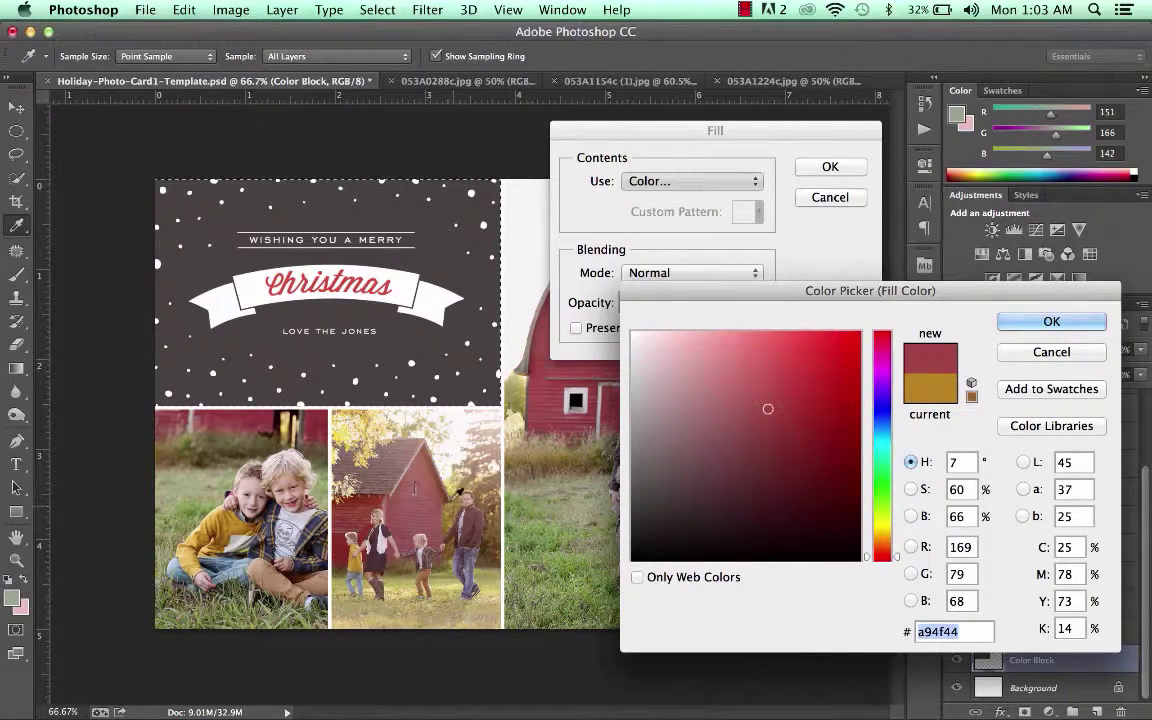
click(556, 517)
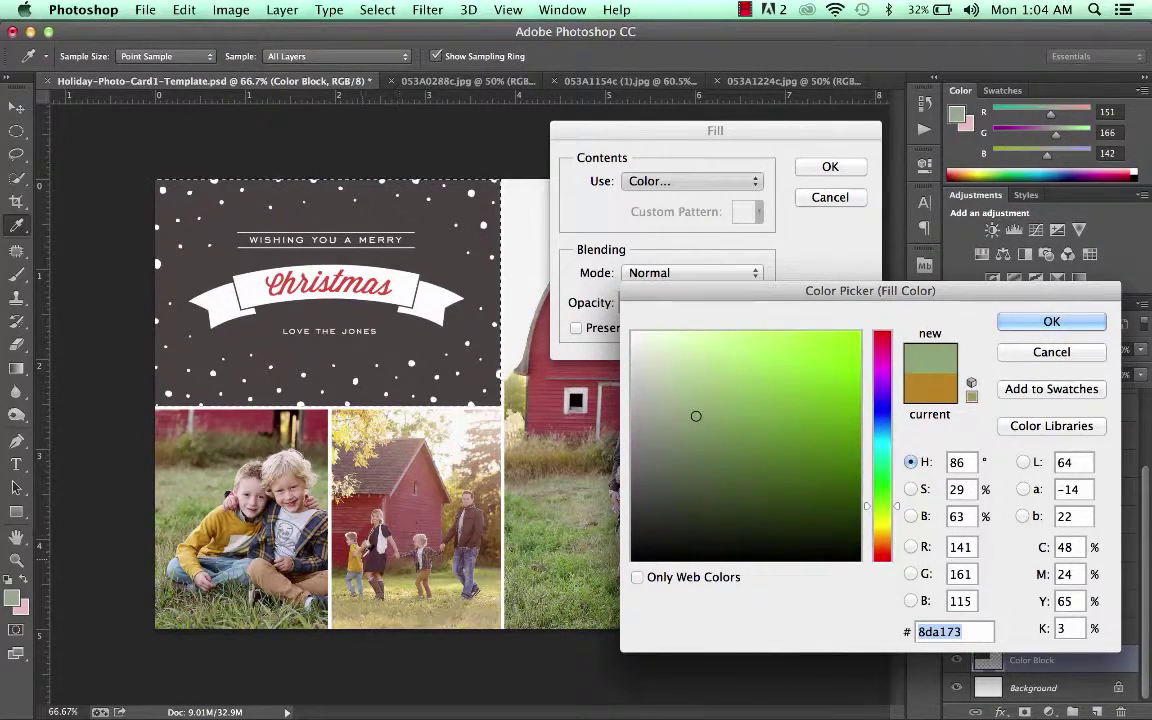
click(177, 487)
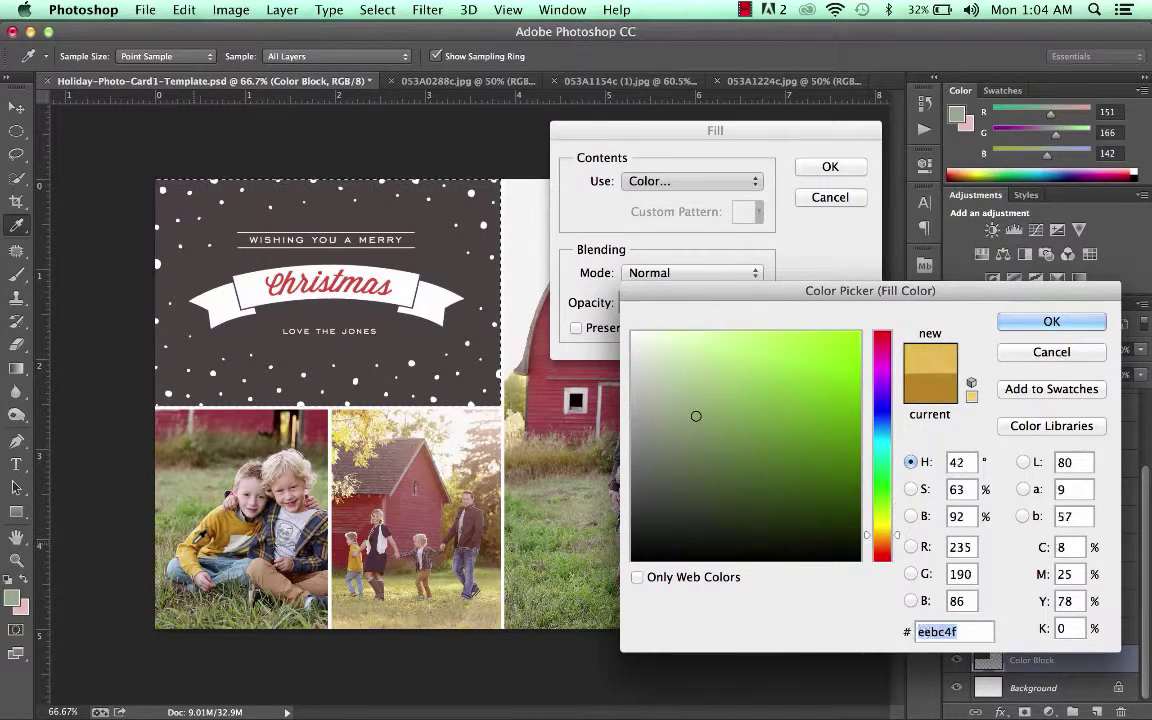
click(1051, 321)
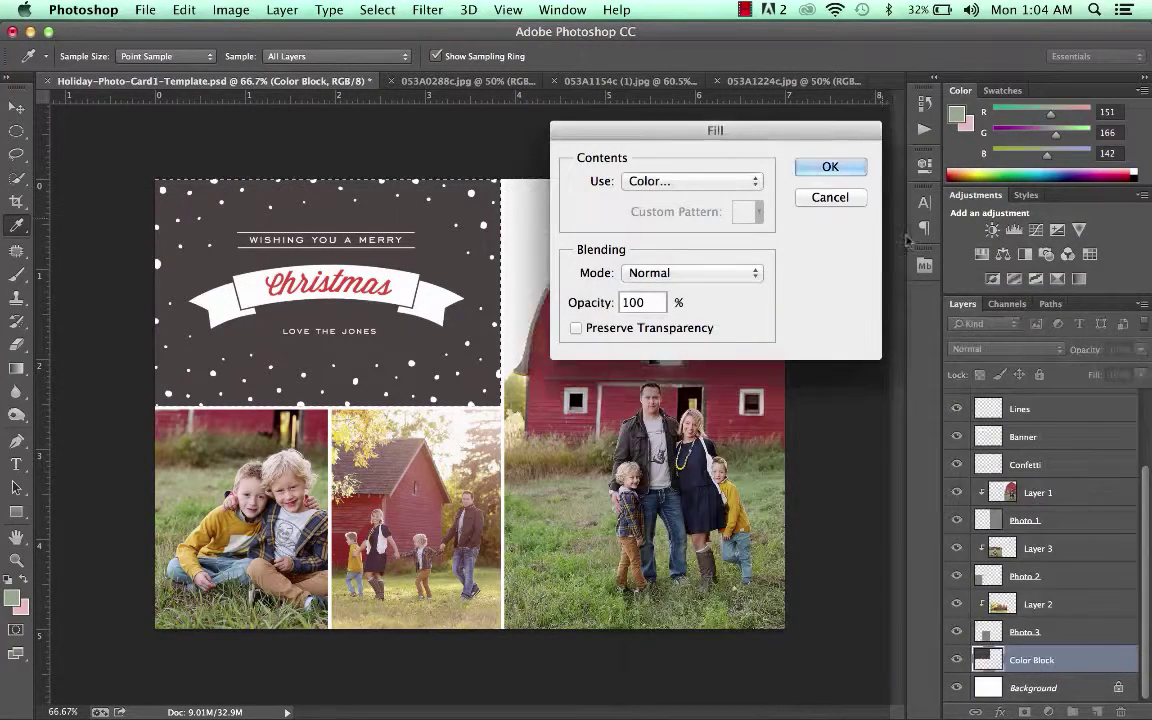
click(829, 167)
key(v)
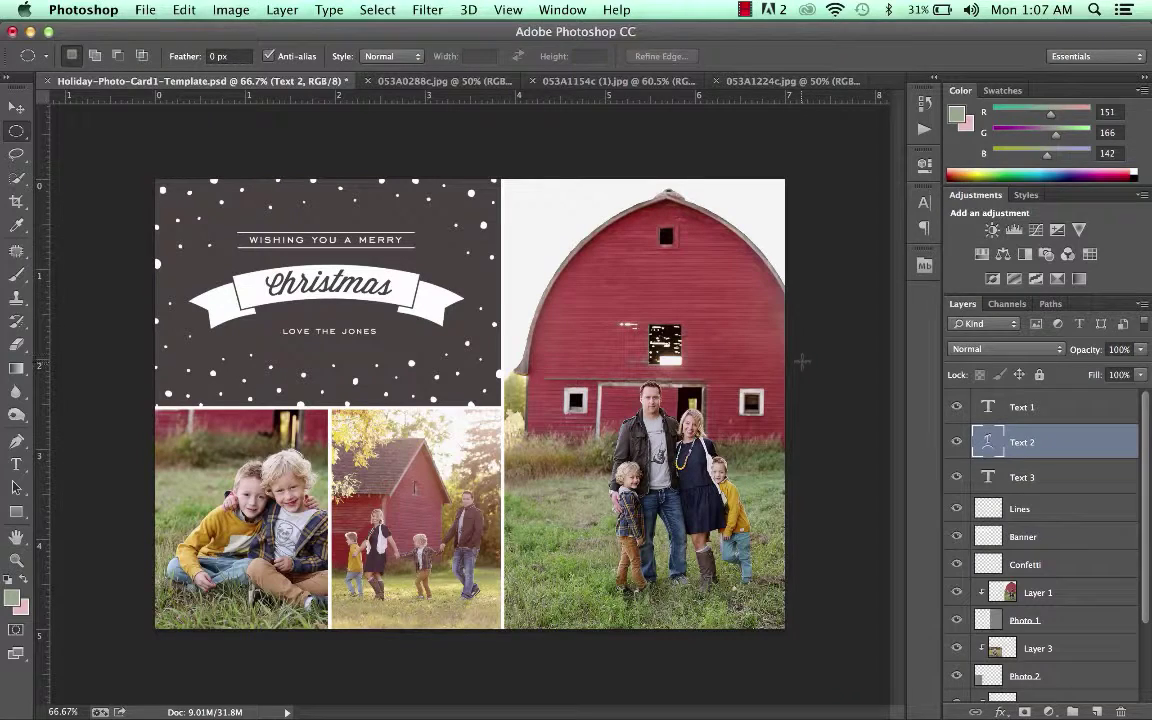
Select the Text 1, Text 2 and Text 3 layers together.
click(1060, 408)
click(1062, 442)
click(1065, 482)
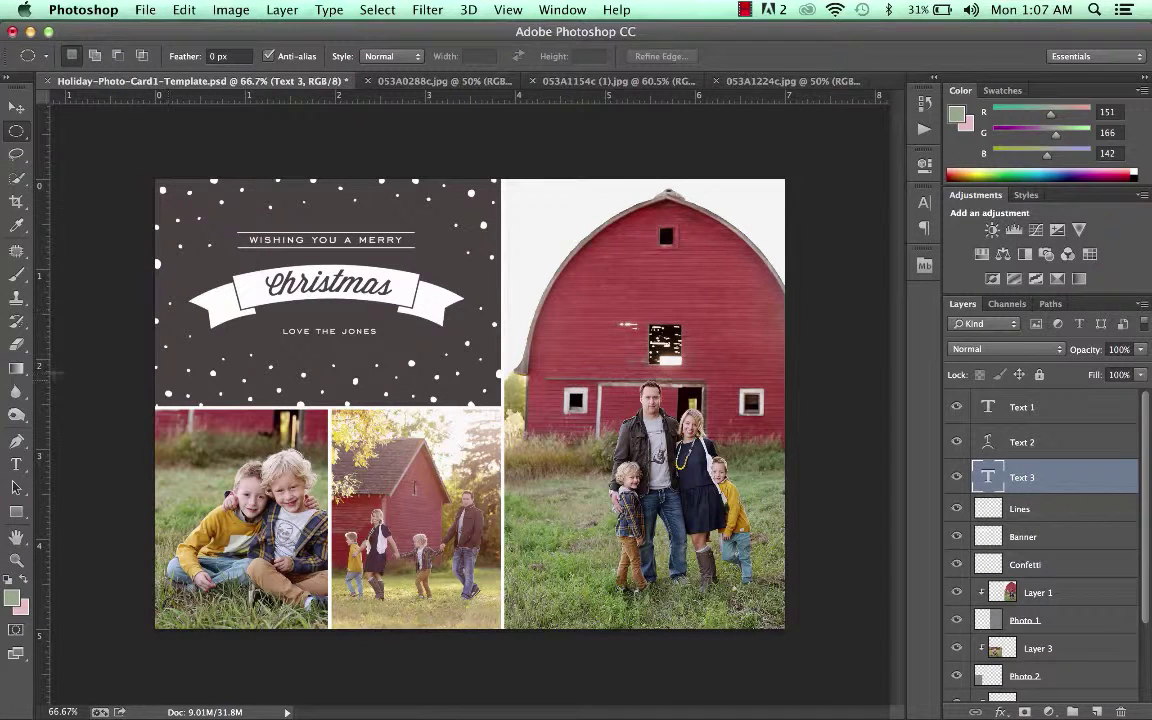
Highlight the WISHING YOU A MERRY line, check its Character settings, and commit the text unchanged.
key(t)
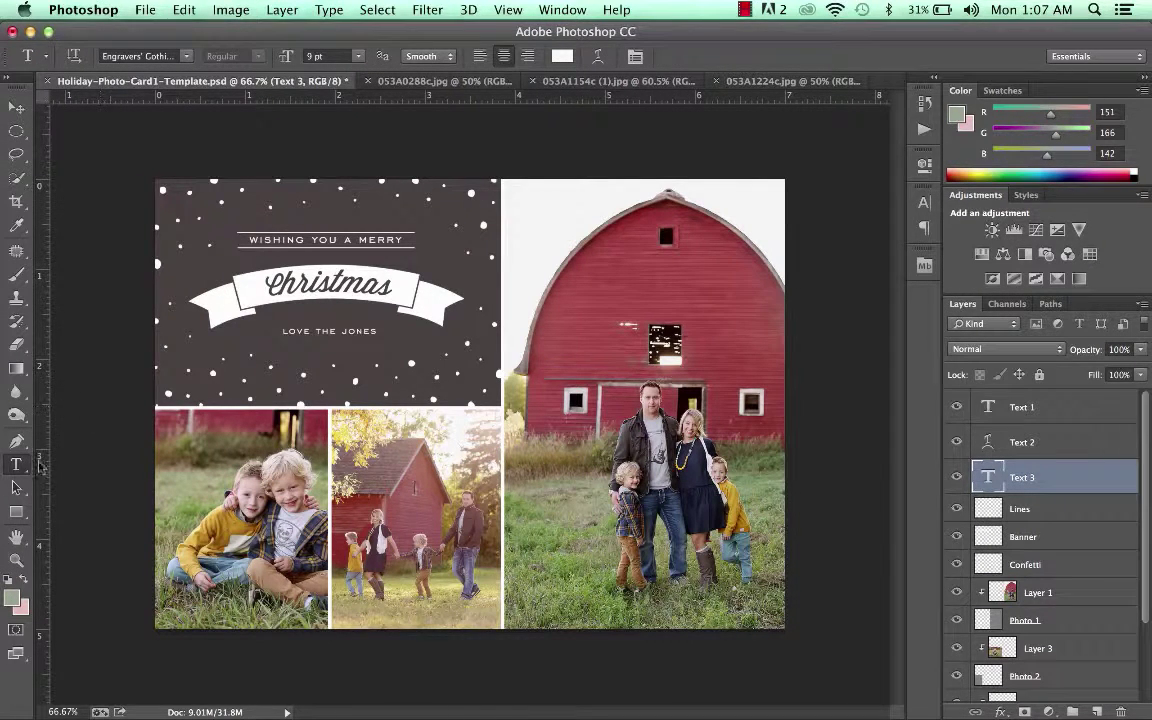
click(270, 239)
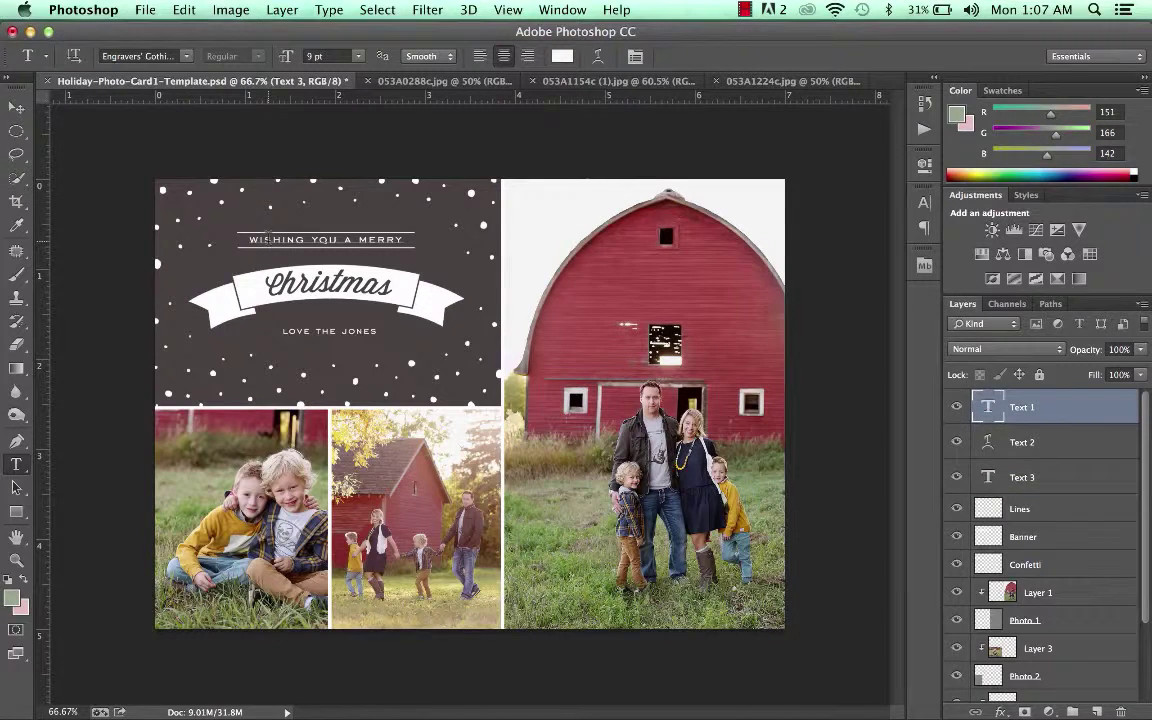
drag(243, 239, 401, 240)
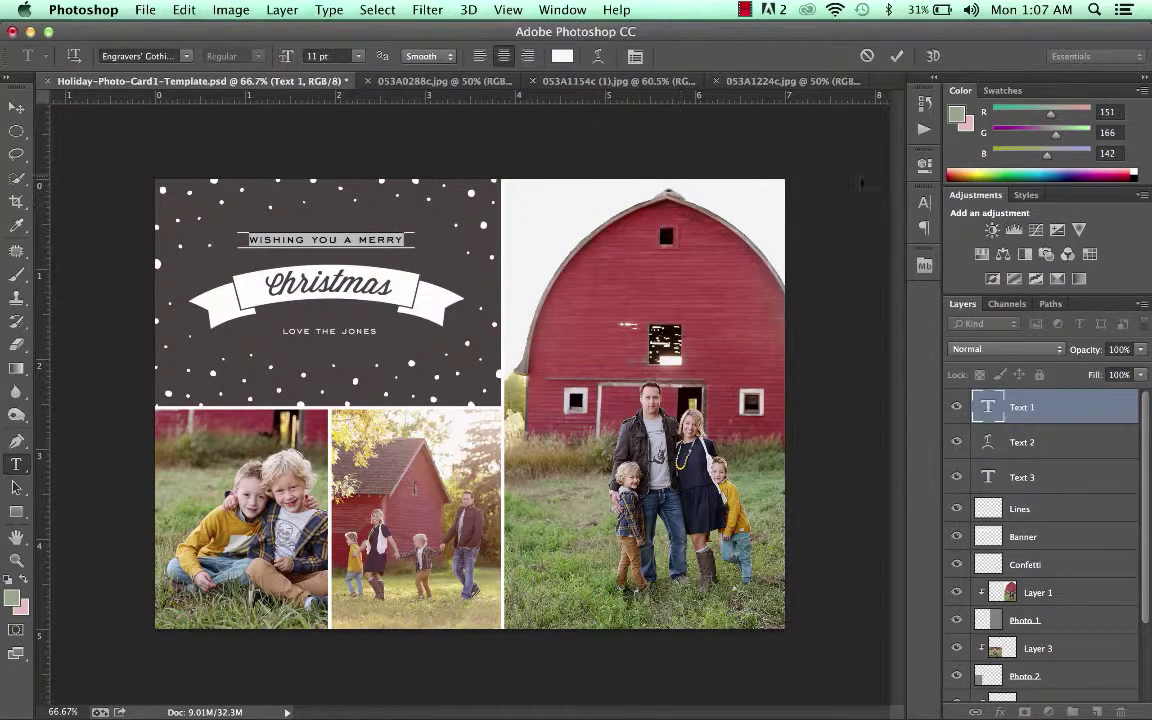
click(925, 204)
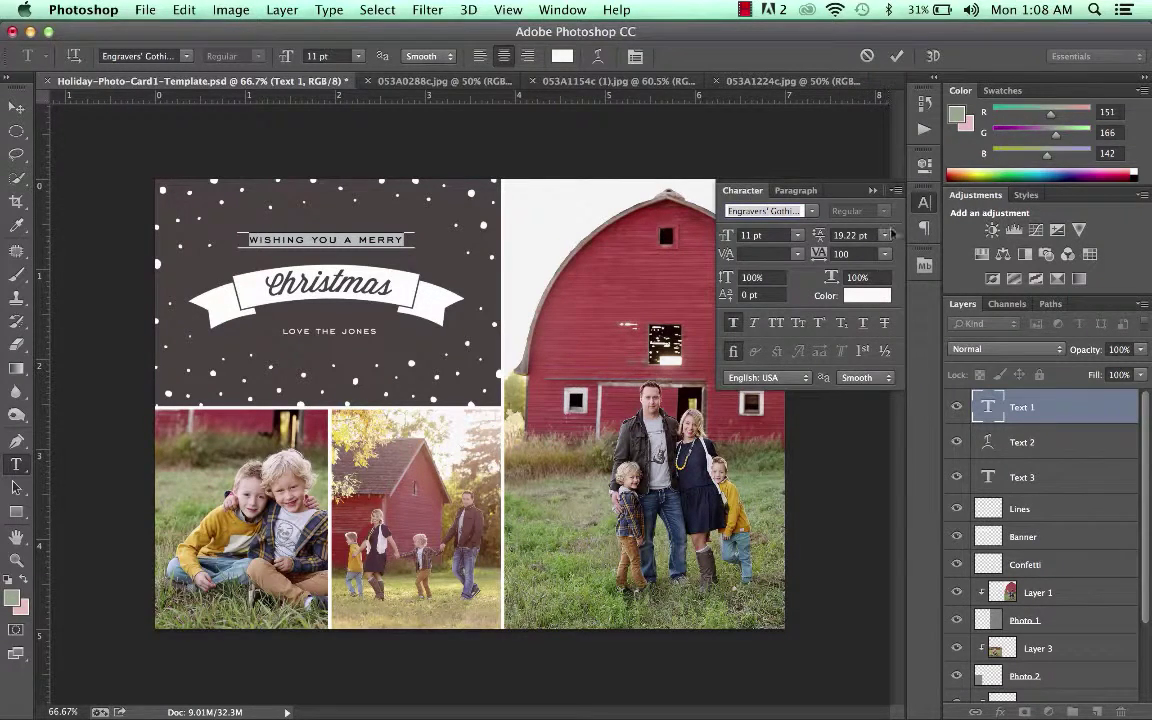
click(921, 204)
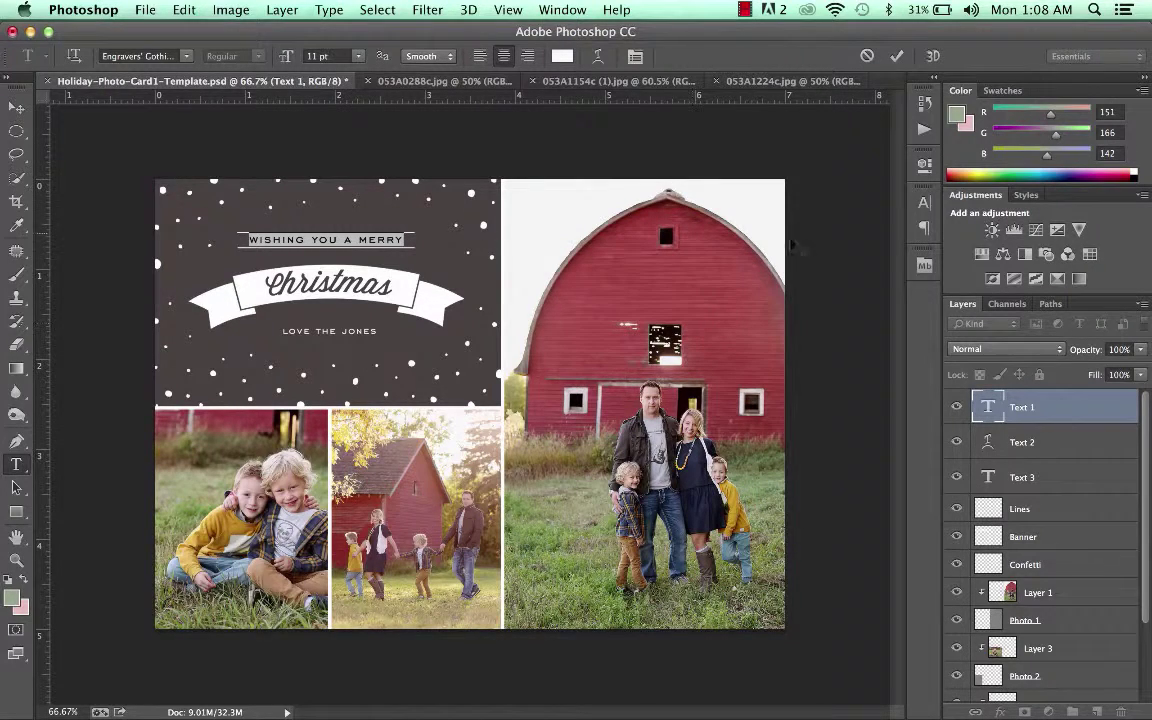
click(16, 487)
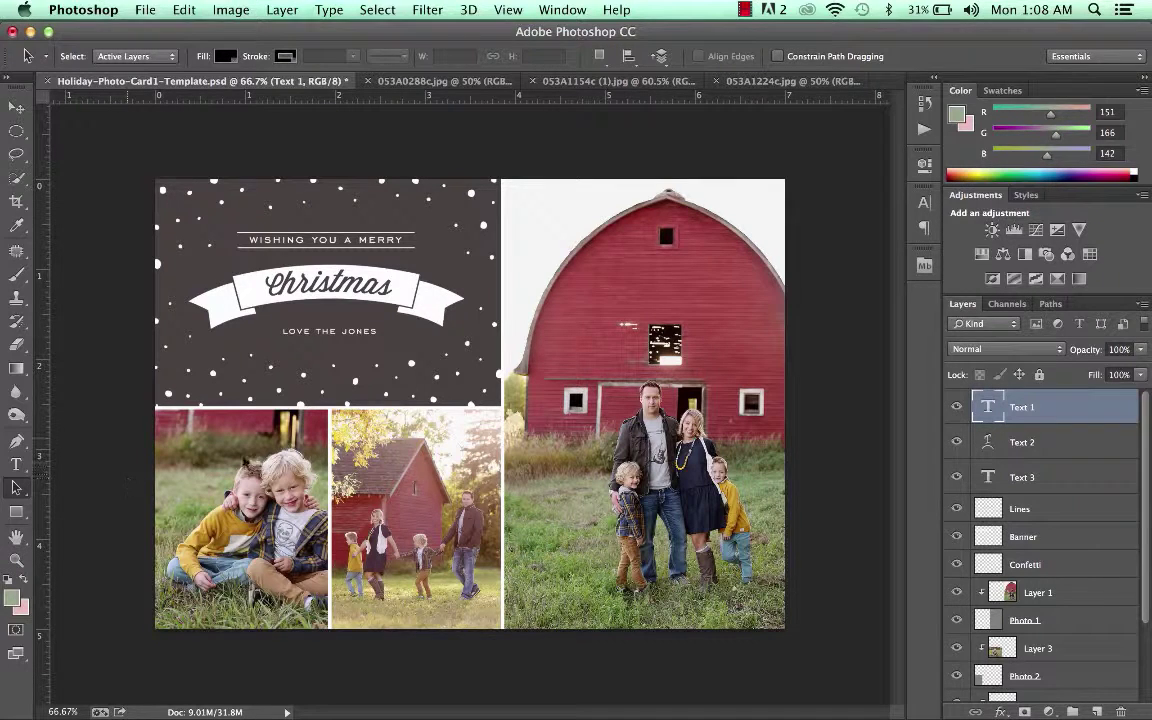
key(alt+bracketleft)
key(alt+bracketleft)
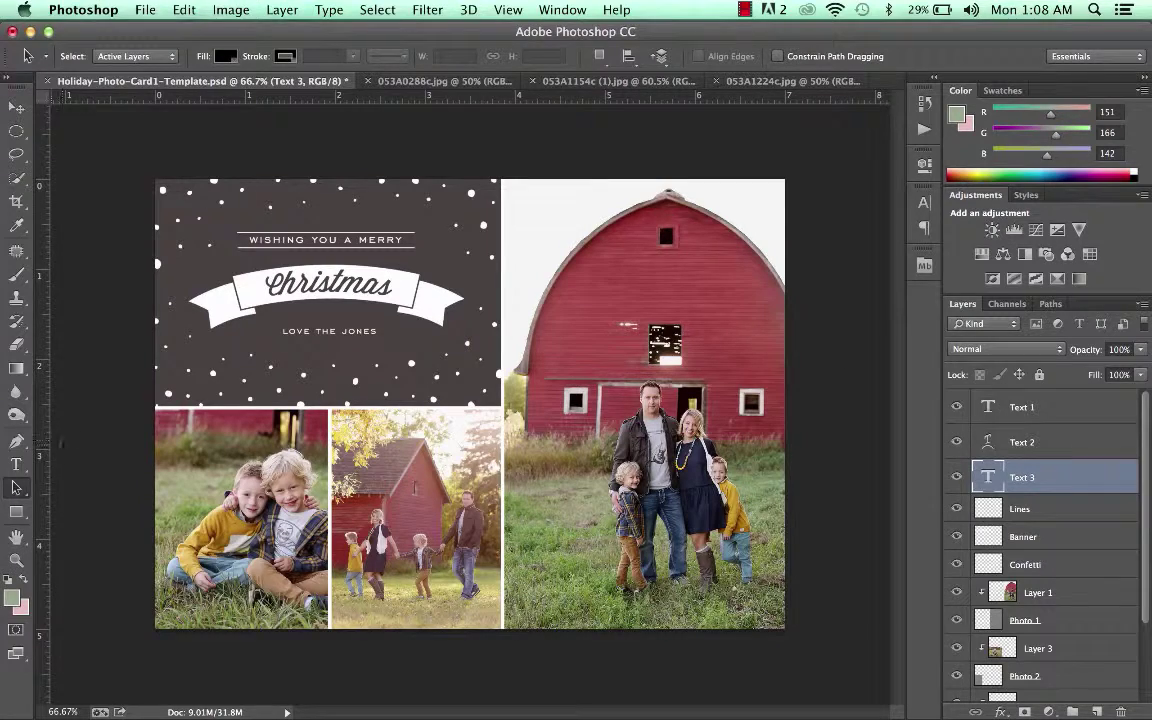
click(16, 464)
click(232, 245)
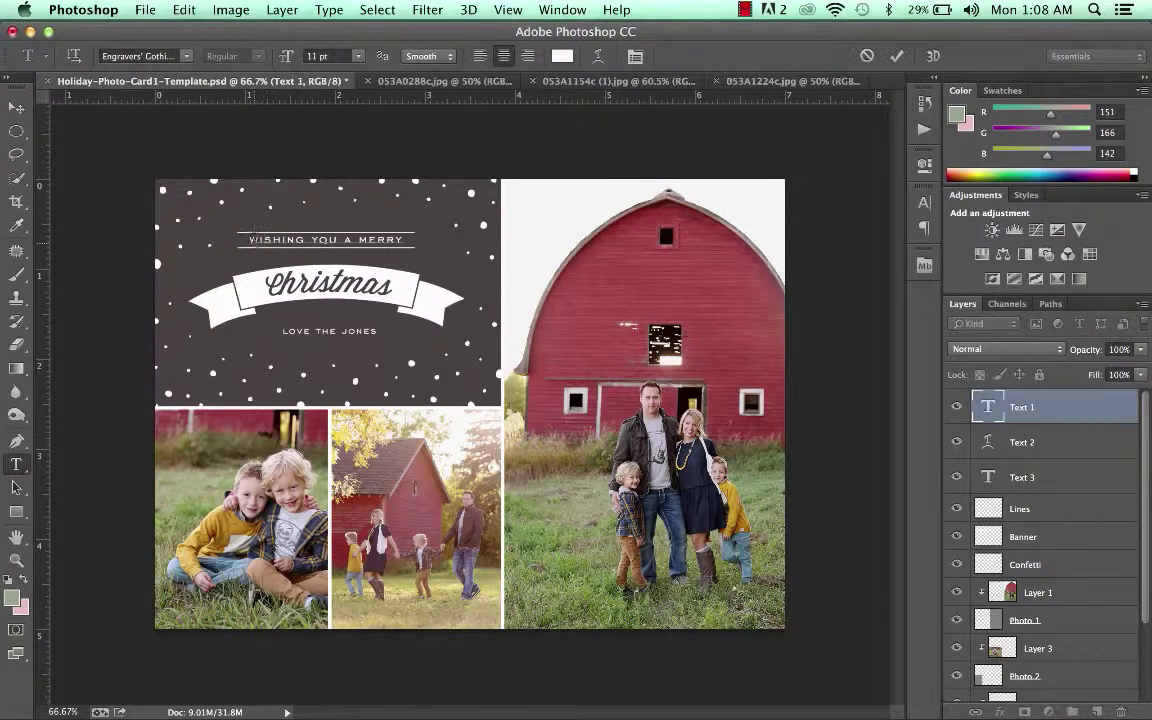
drag(224, 212, 404, 222)
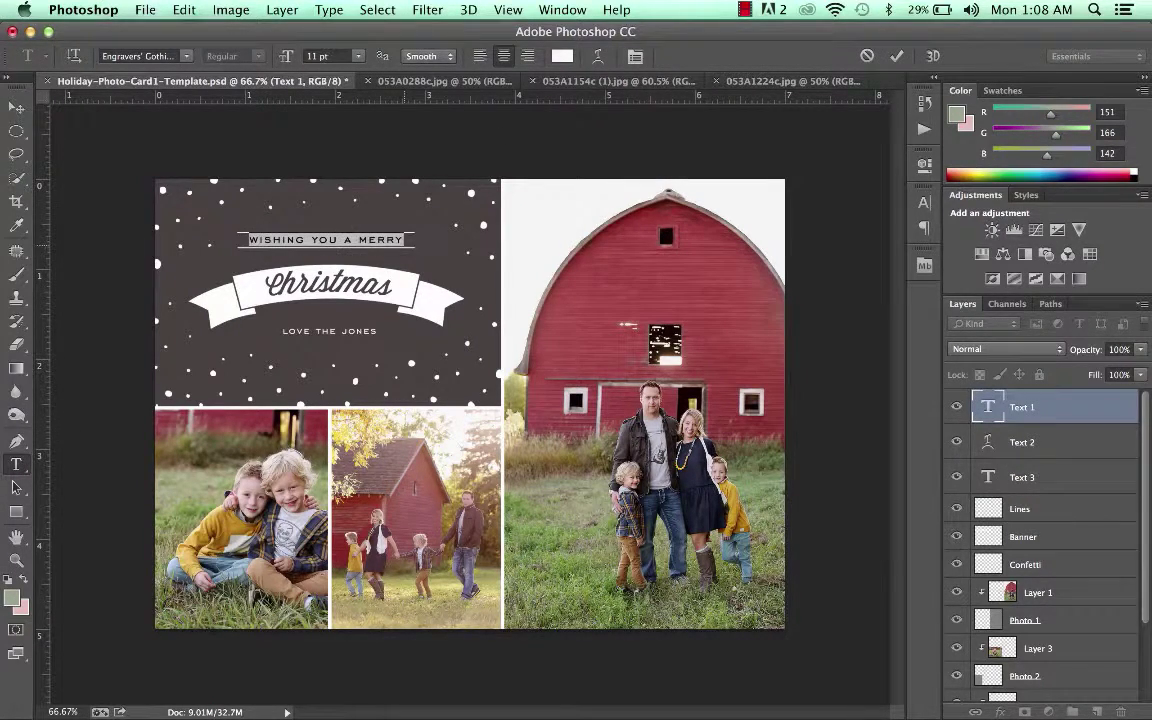
click(562, 56)
click(618, 242)
click(1021, 322)
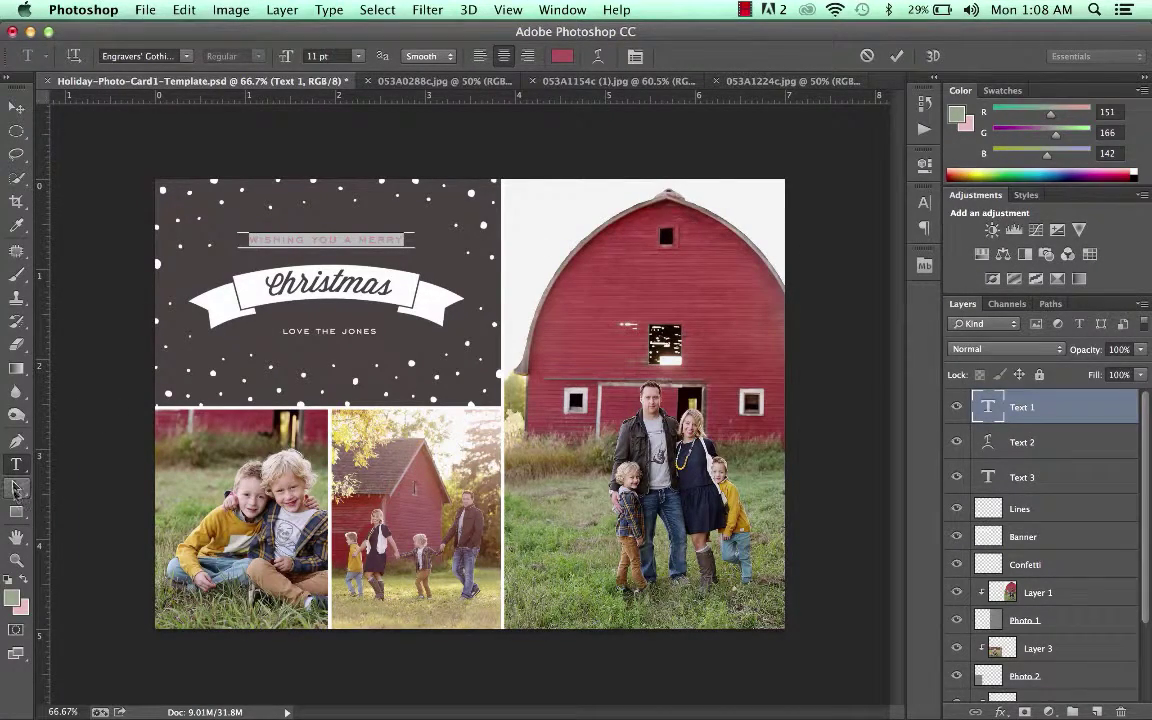
click(16, 488)
key(super+z)
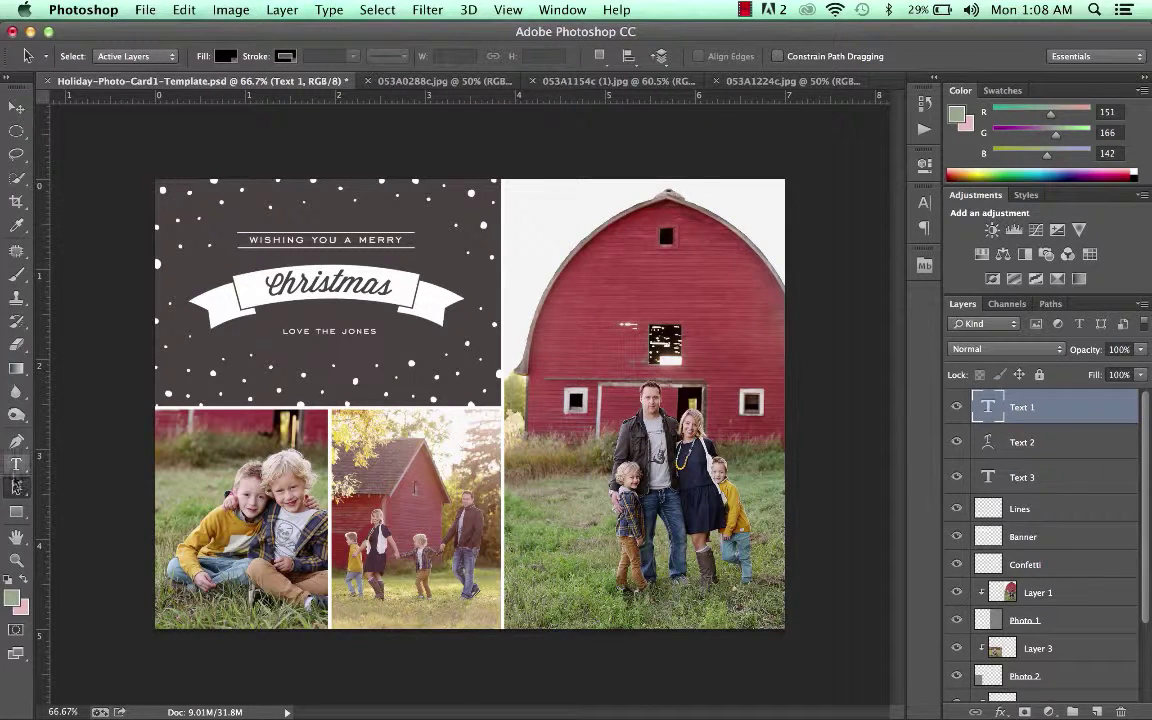
click(1061, 449)
click(1062, 541)
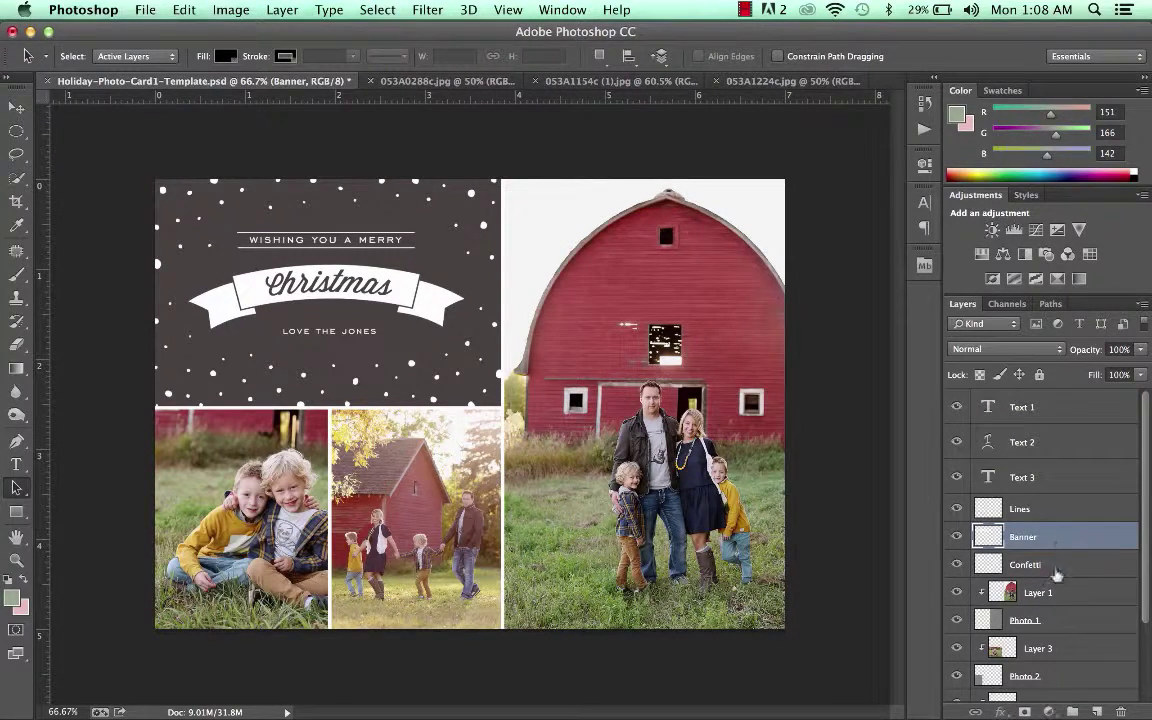
key(ctrl+t)
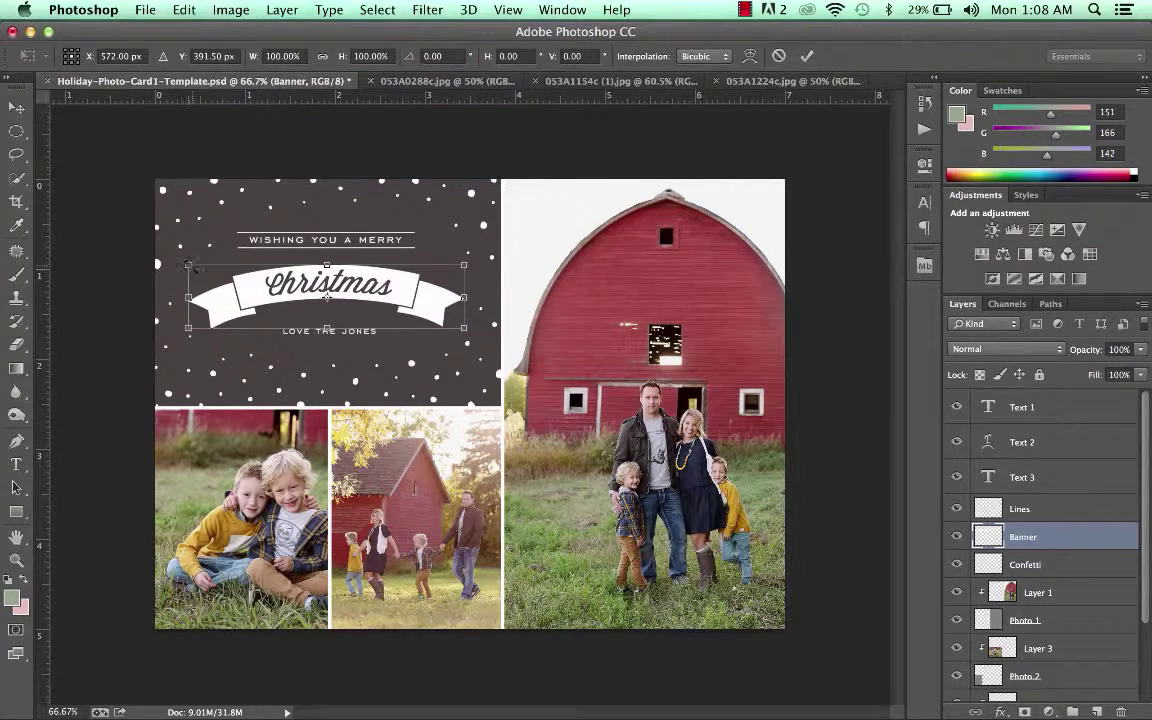
drag(189, 266, 168, 259)
drag(464, 295, 485, 290)
mouse_move(316, 262)
mouse_down()
mouse_move(329, 243)
mouse_move(328, 268)
mouse_up()
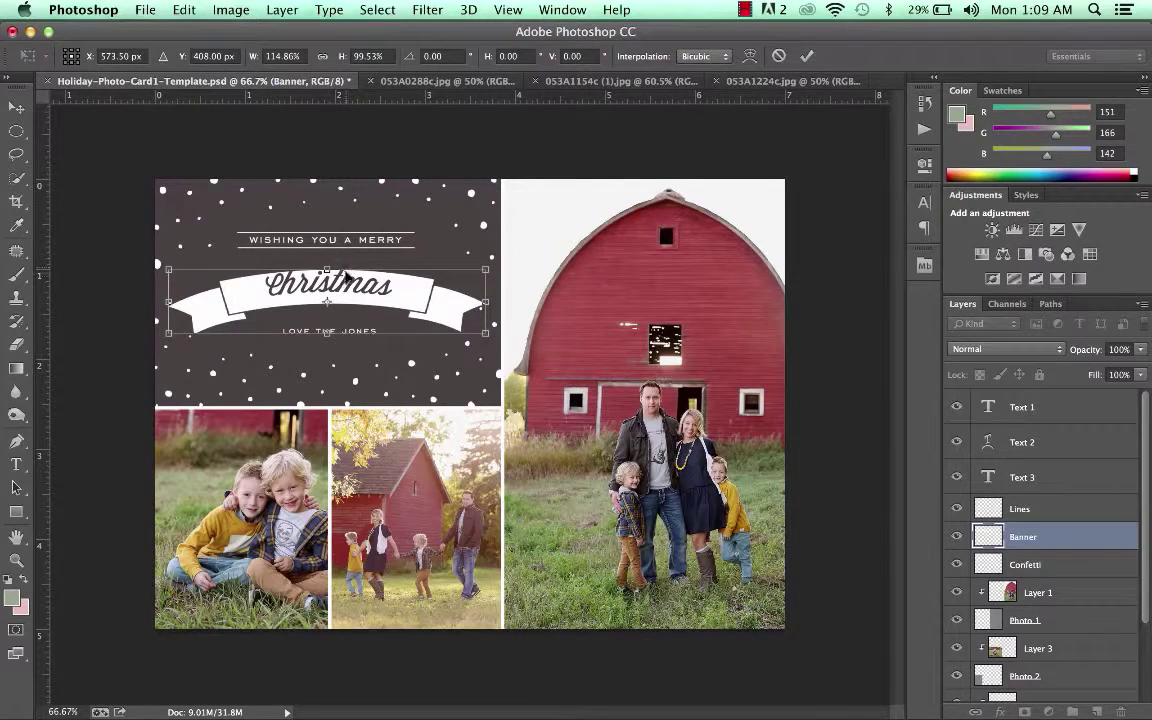
key(Return)
click(342, 287)
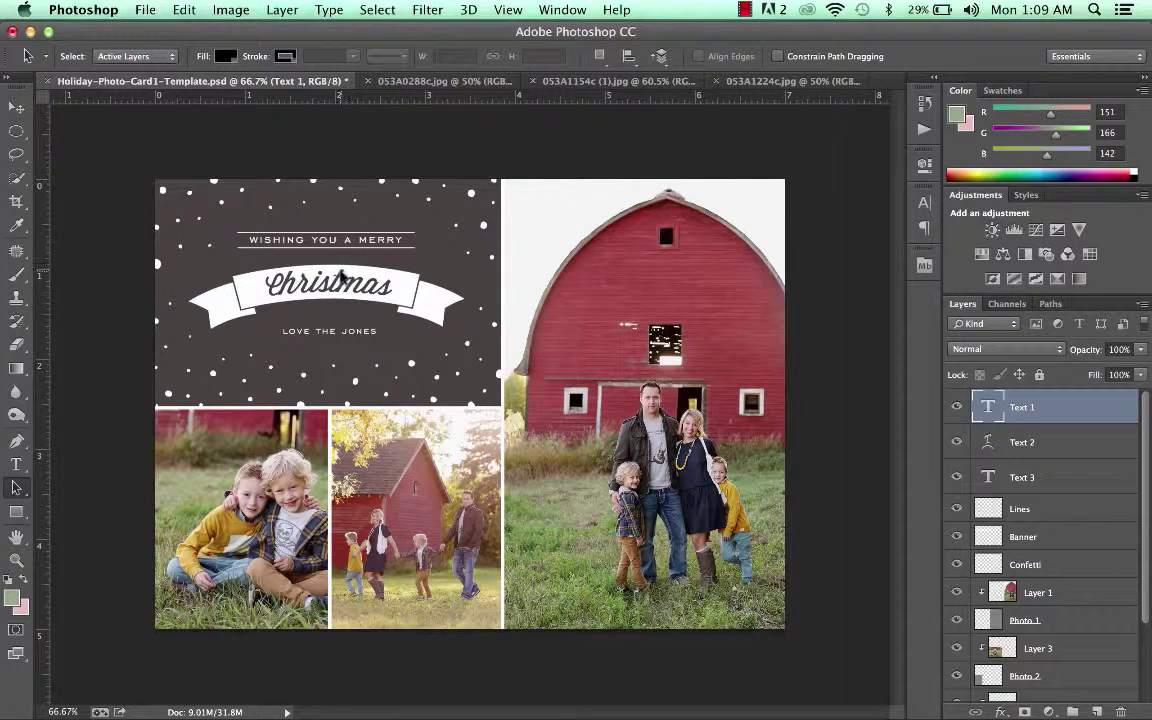
Save the card via Save As as holiday2014 in JPEG format at Quality 12 (Maximum).
click(146, 11)
click(165, 190)
text(ho)
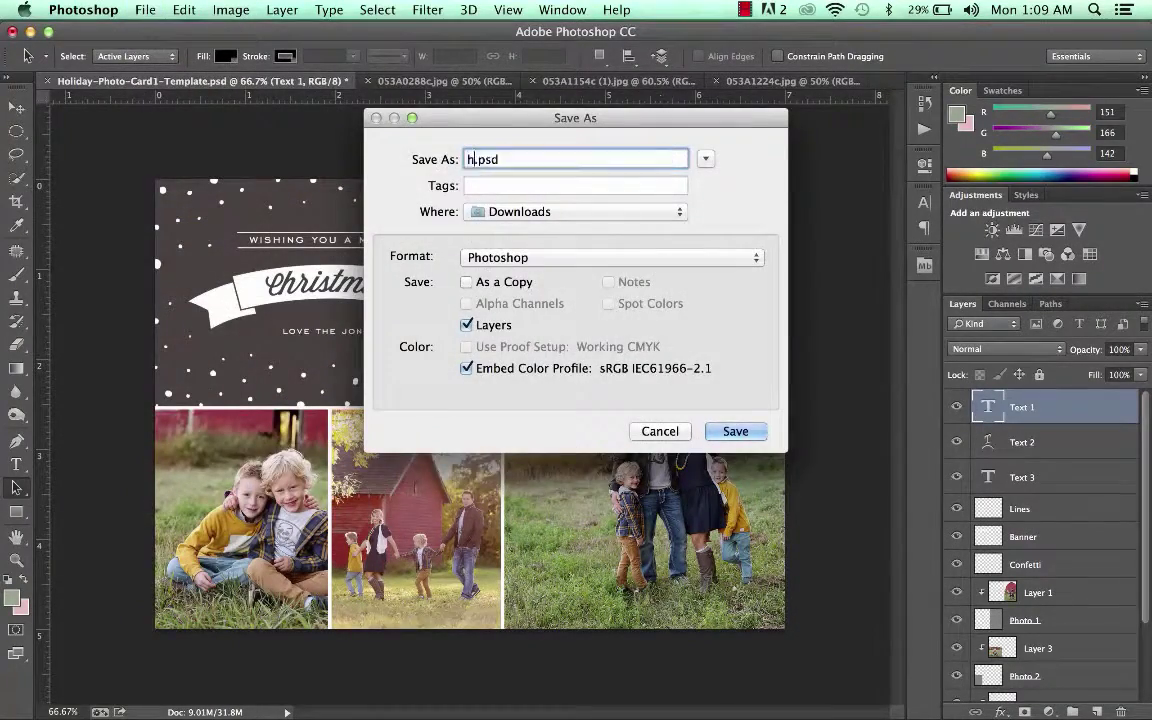
text(liday2014)
click(553, 257)
click(514, 372)
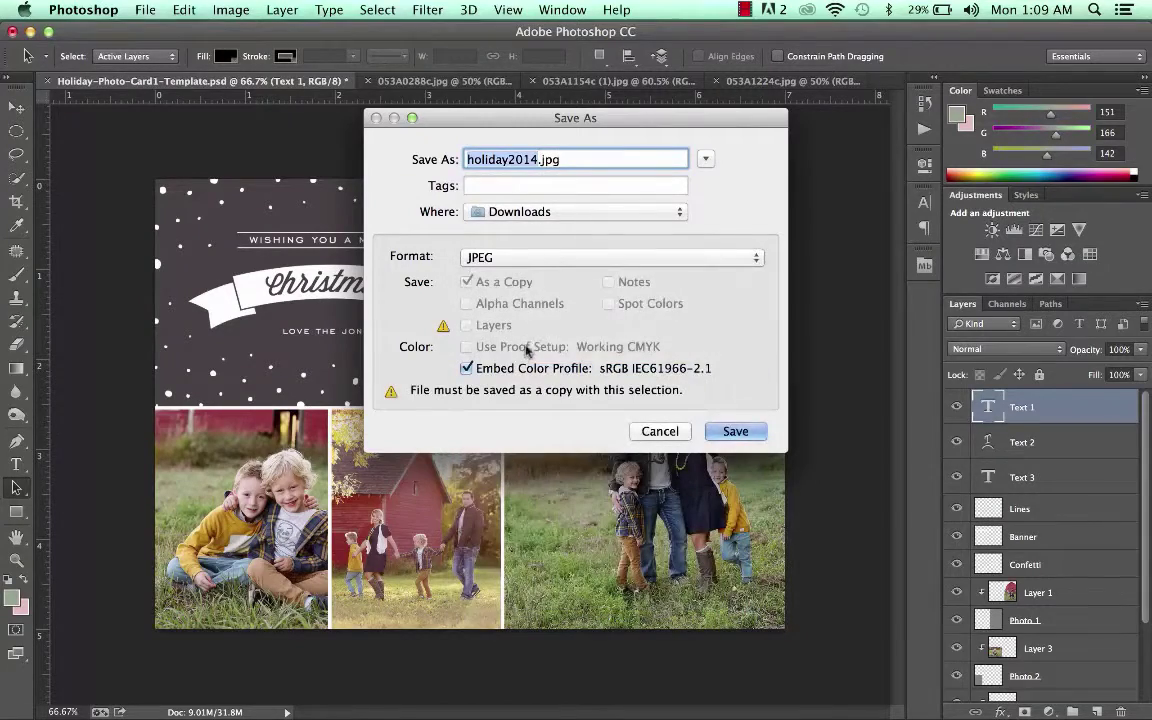
click(736, 431)
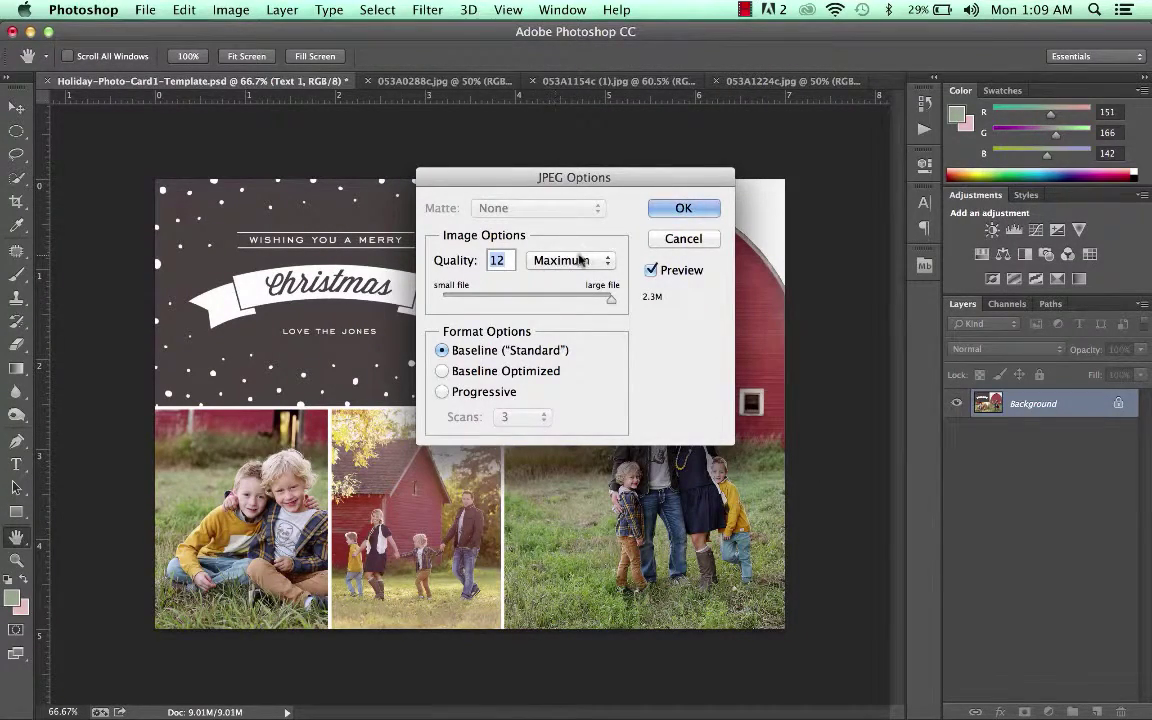
click(683, 208)
click(681, 209)
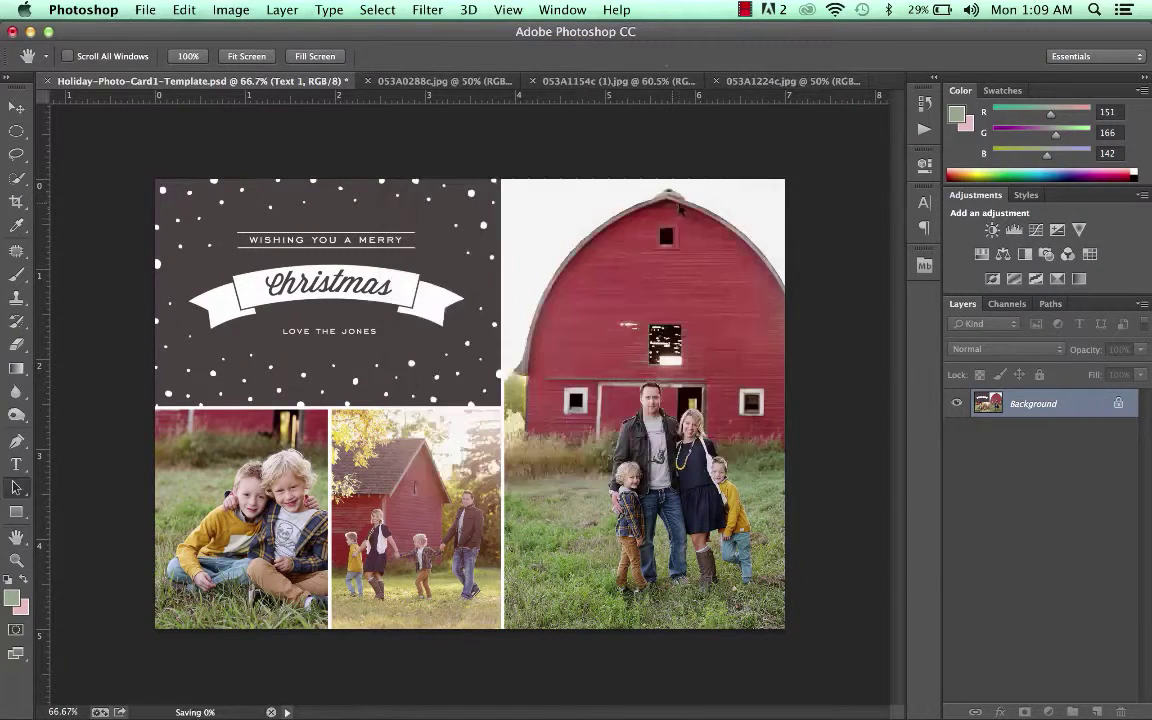